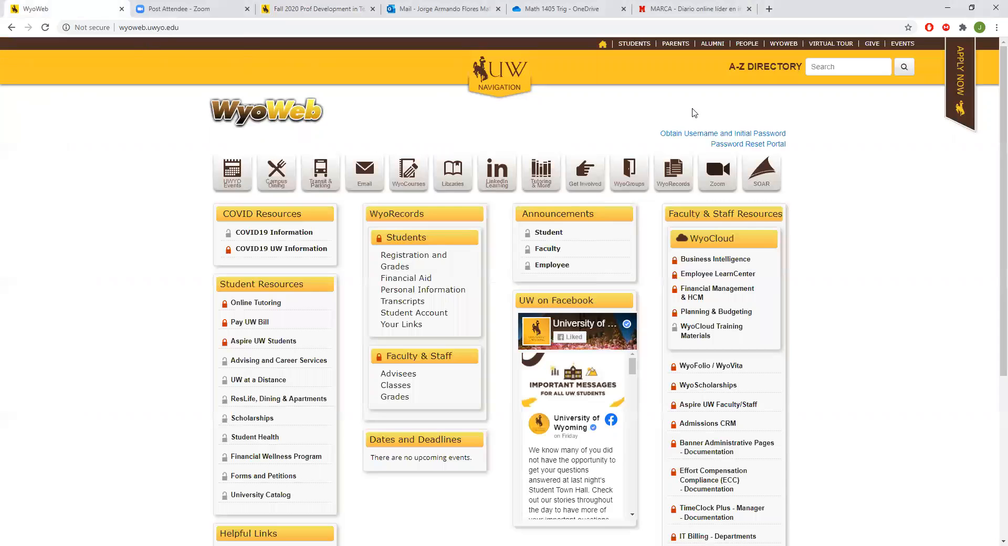
Step: From the WyoWeb portal, go to WyoGroups and open the unpublished course Fall 2020 Prof Development in Teaching (MATH-4970-05)
click(603, 43)
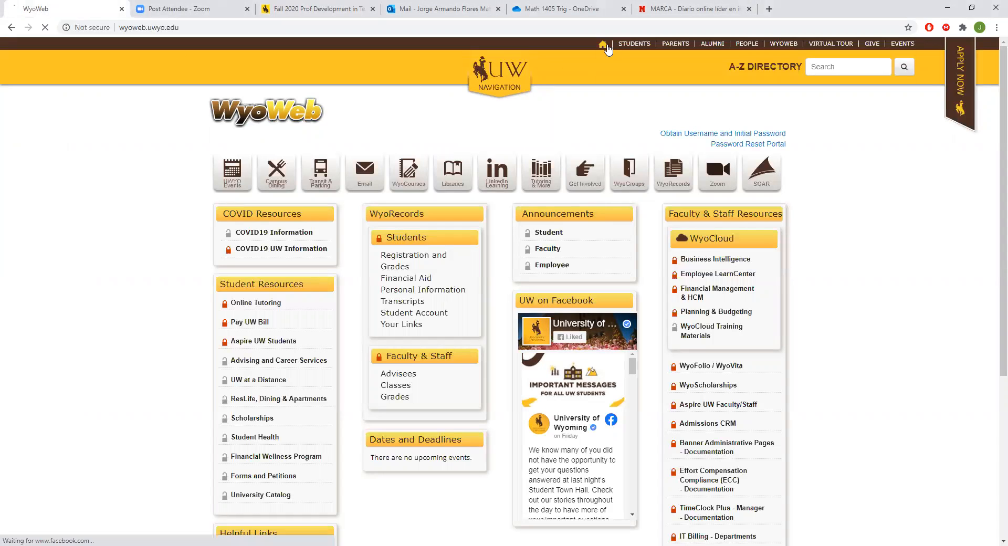
click(784, 43)
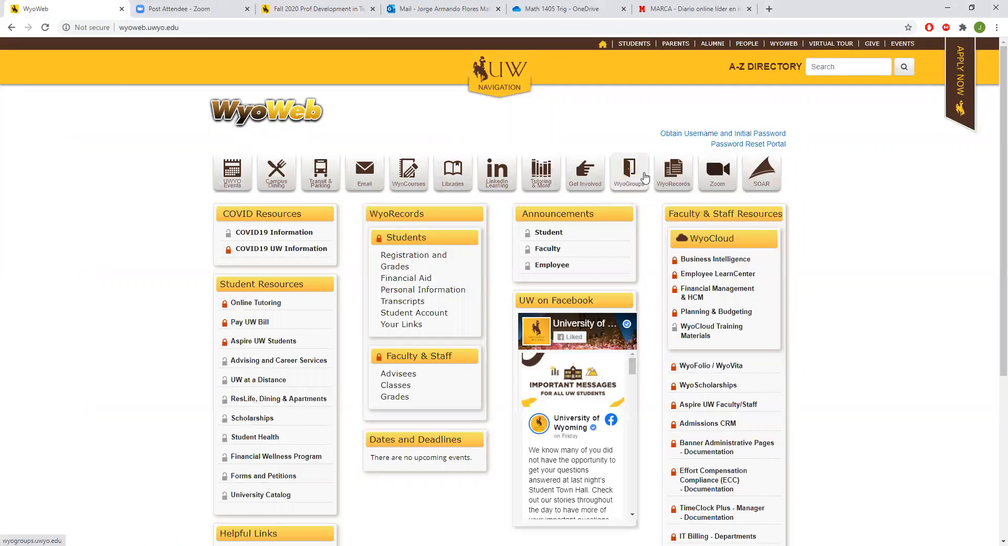
click(632, 171)
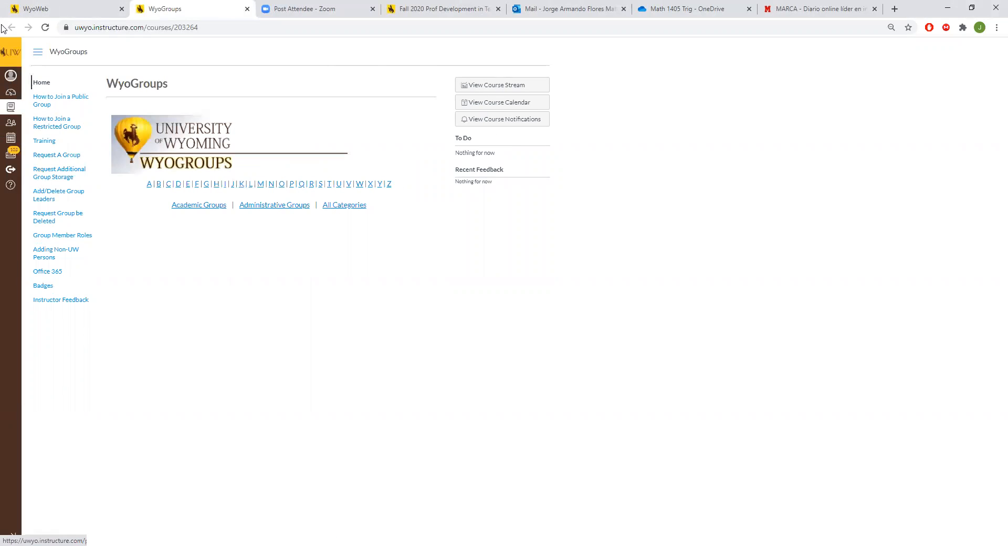
click(11, 107)
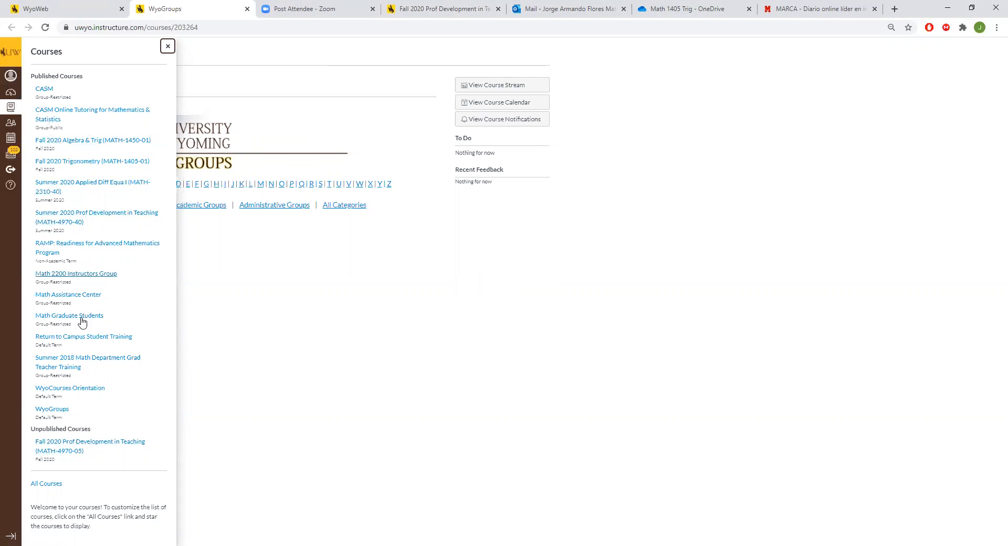
click(87, 447)
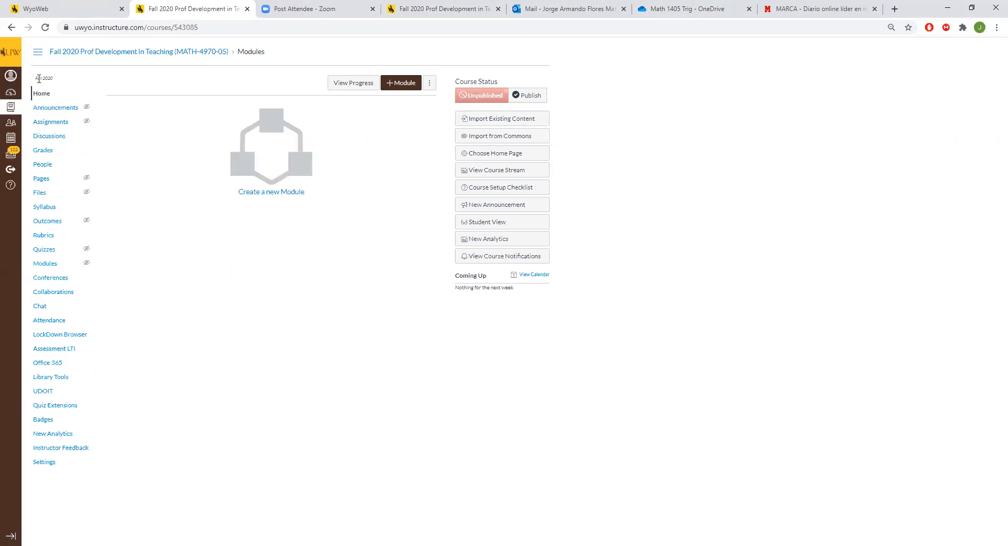
Step: Open the course settings and set the course time zone to Mountain Time (US & Canada)
click(54, 466)
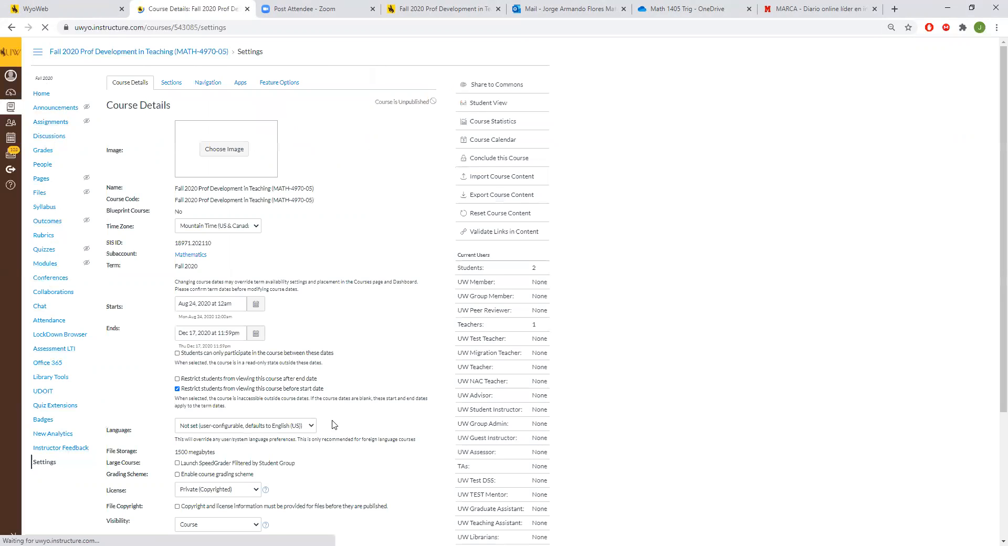
scroll(410, 371, down, 1)
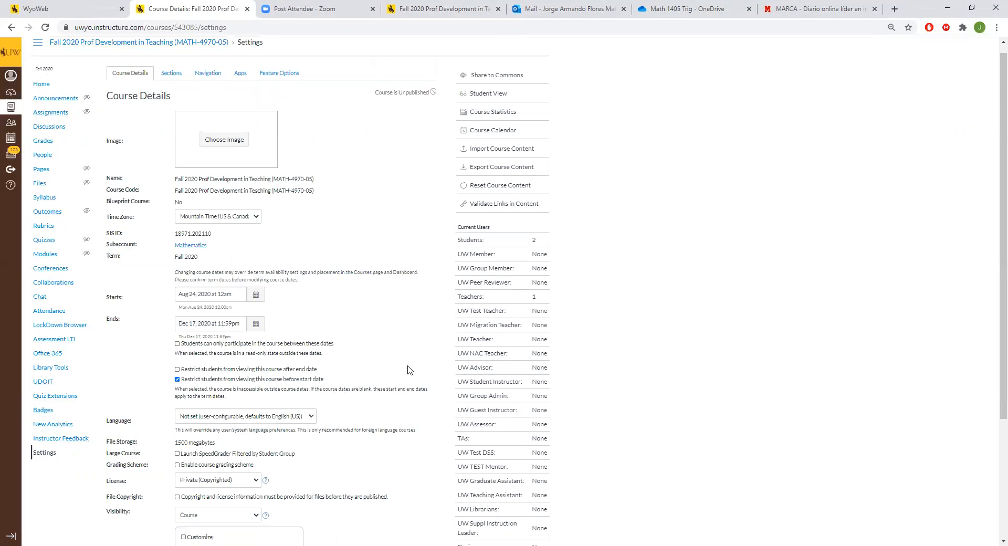
click(251, 158)
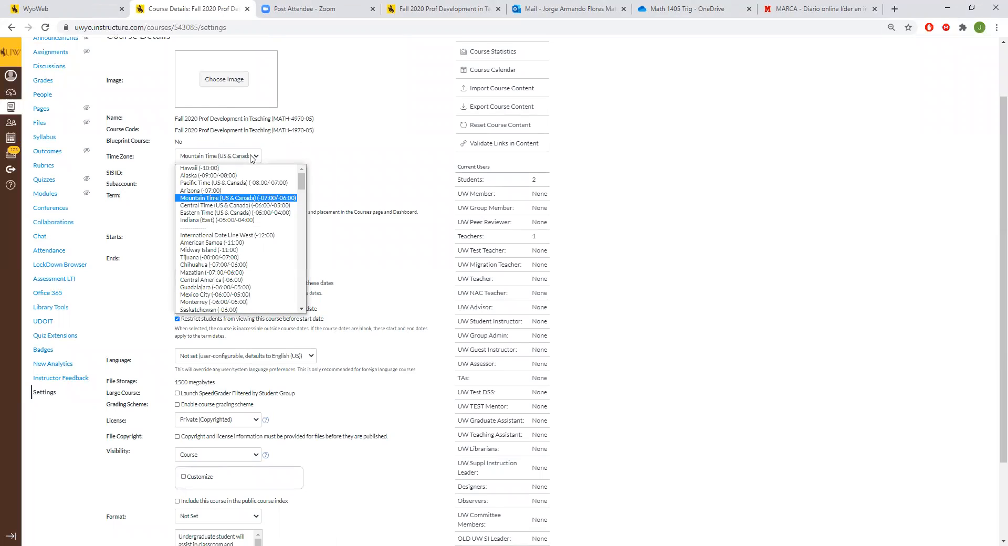
click(264, 198)
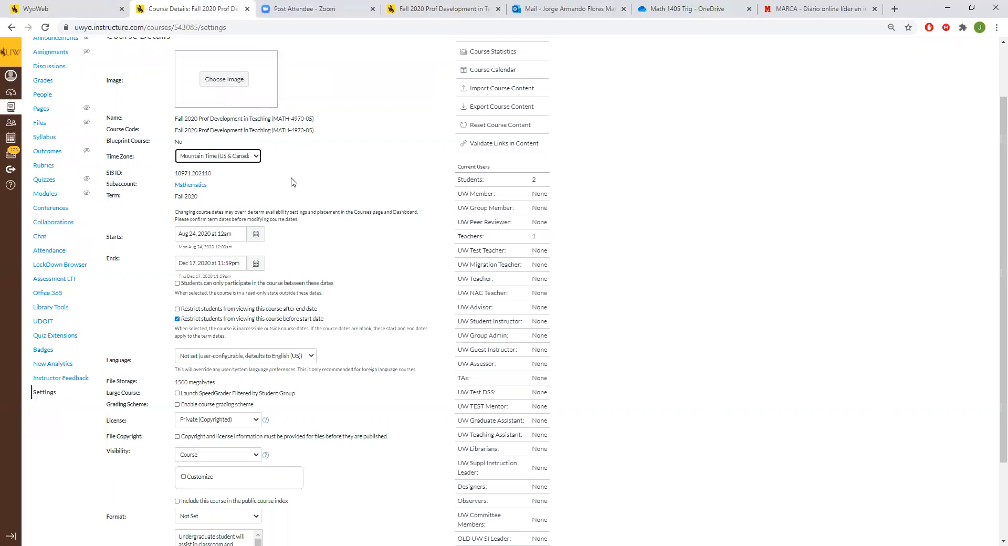
Step: Review the remaining course details, including the start and end dates, student restrictions, visibility and description
scroll(328, 190, down, 2)
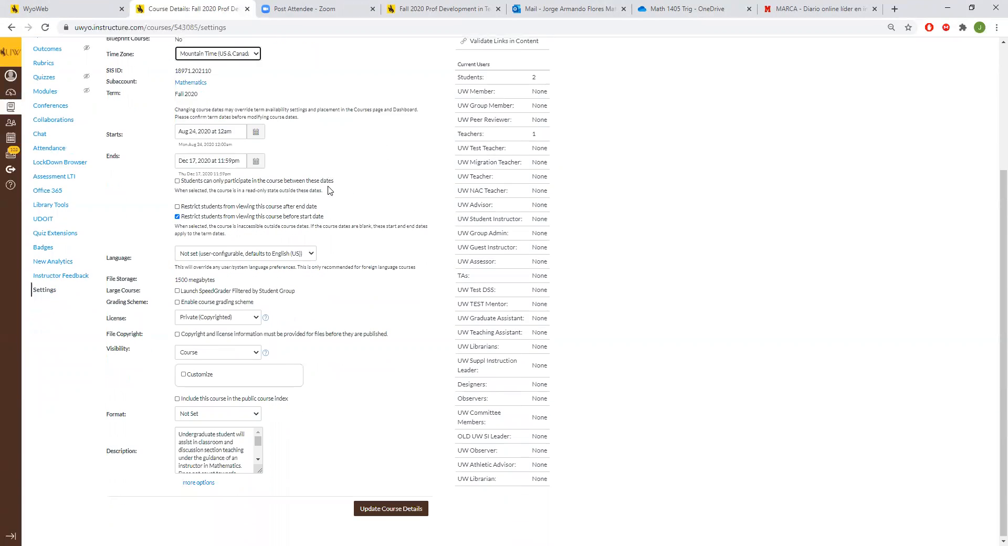
scroll(320, 189, up, 4)
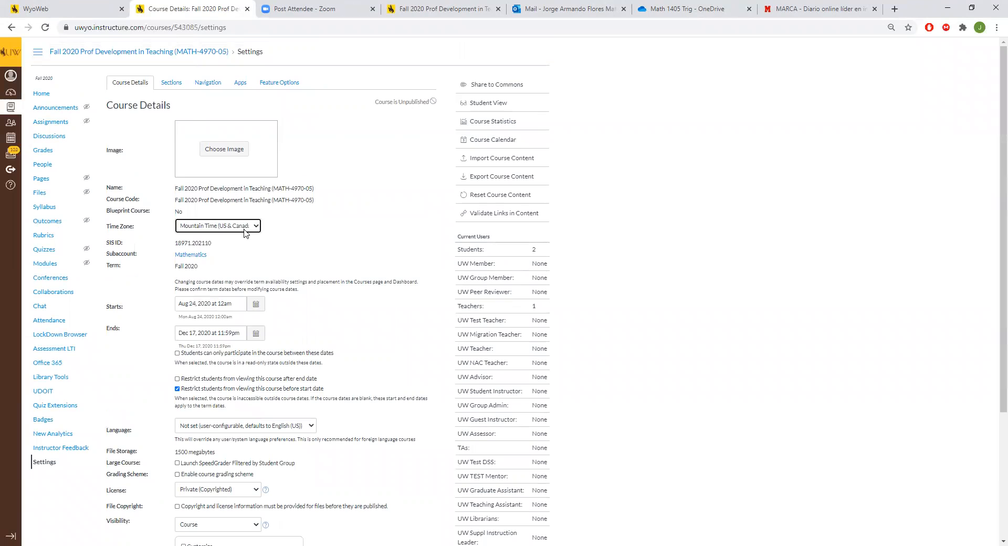
scroll(203, 318, down, 3)
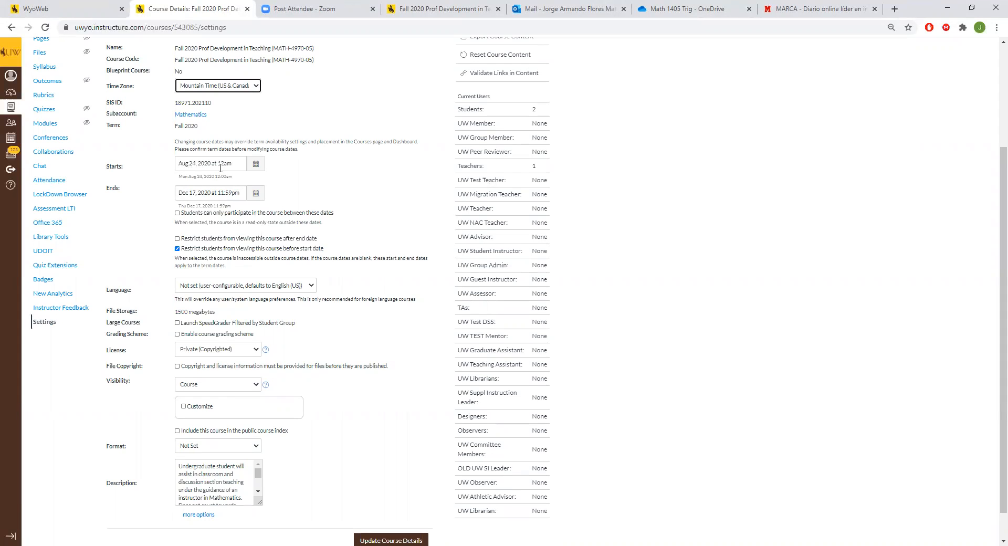
scroll(254, 263, down, 1)
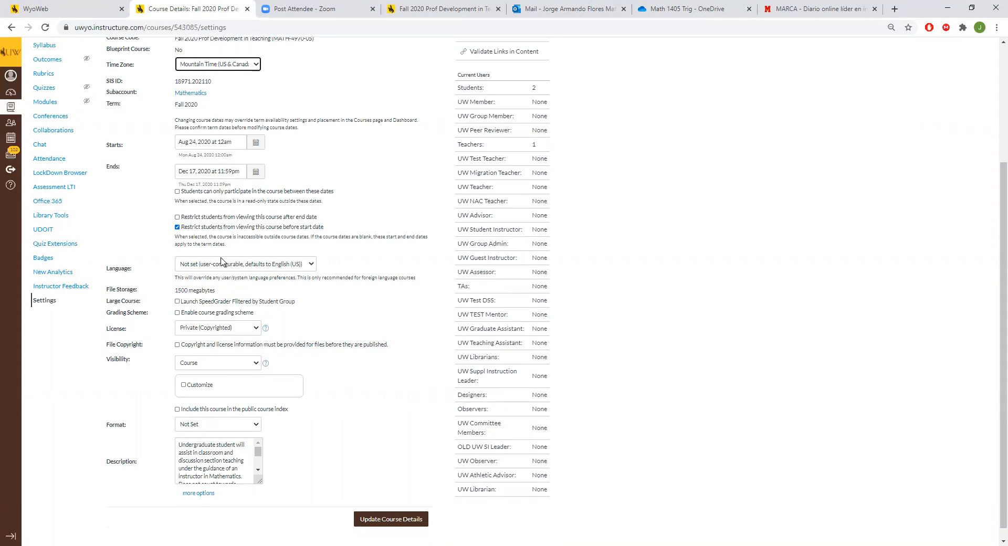
scroll(258, 233, up, 3)
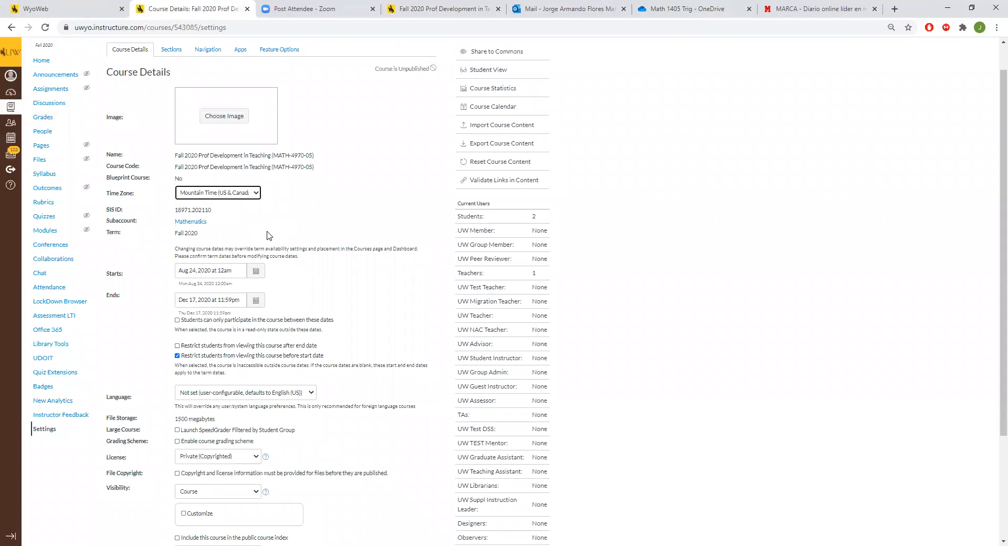
scroll(170, 79, up, 1)
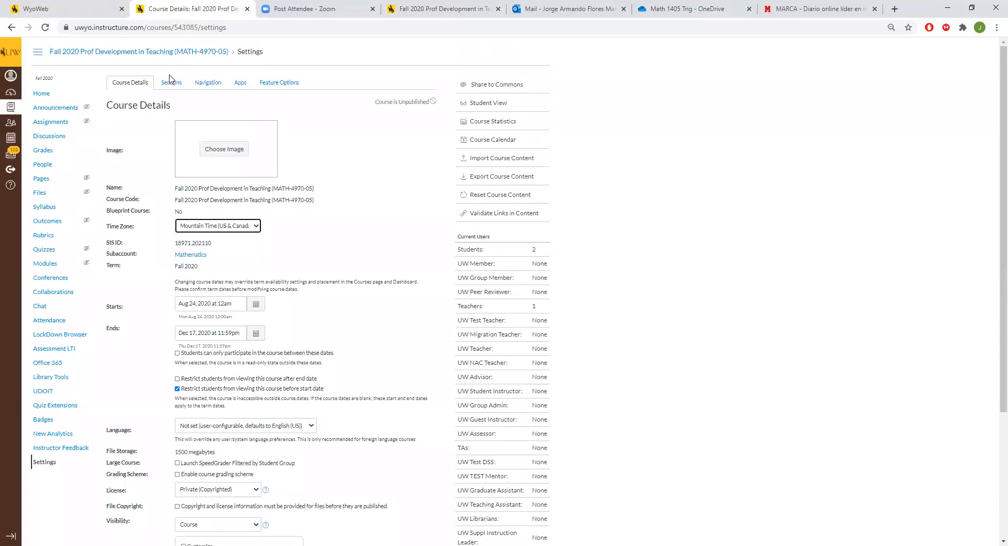
Step: Open the course navigation settings and examine both the visible items and the items hidden from students
click(216, 83)
scroll(218, 236, down, 2)
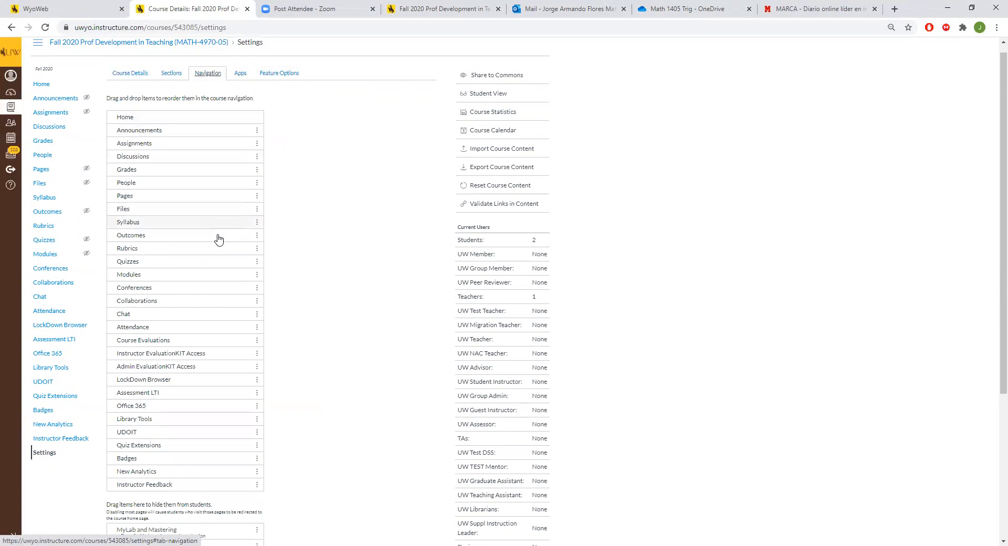
scroll(213, 215, up, 1)
scroll(180, 128, up, 1)
scroll(254, 113, down, 2)
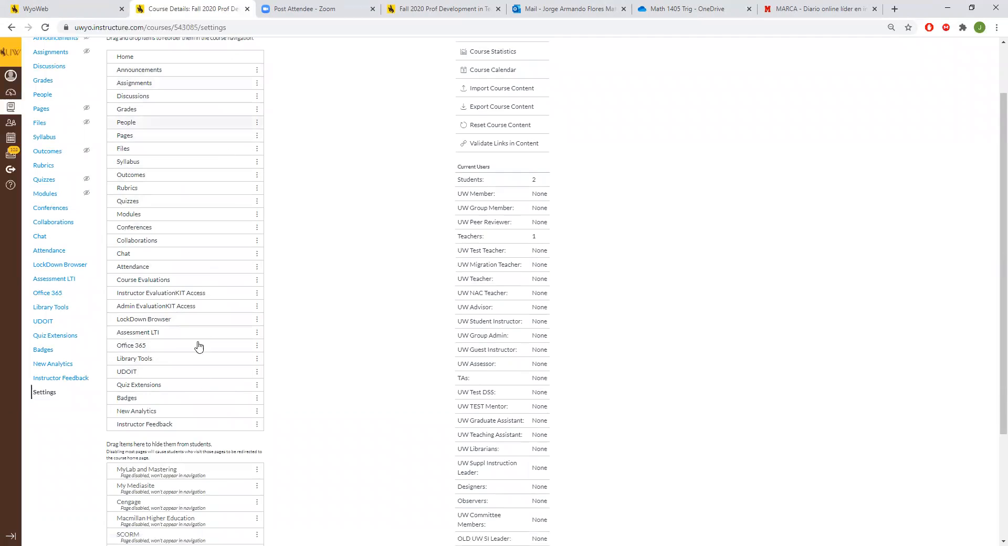
scroll(312, 172, down, 3)
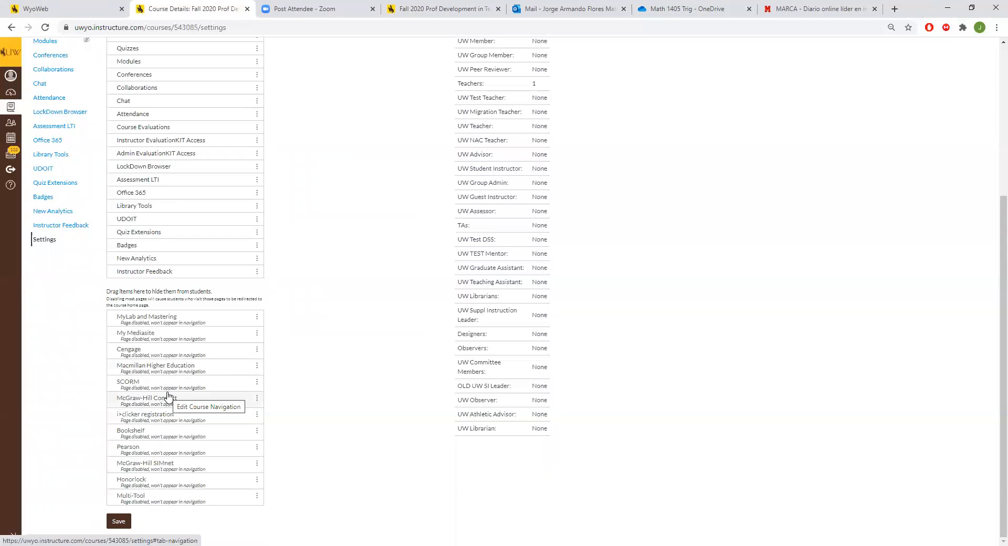
scroll(174, 330, up, 1)
scroll(175, 323, up, 1)
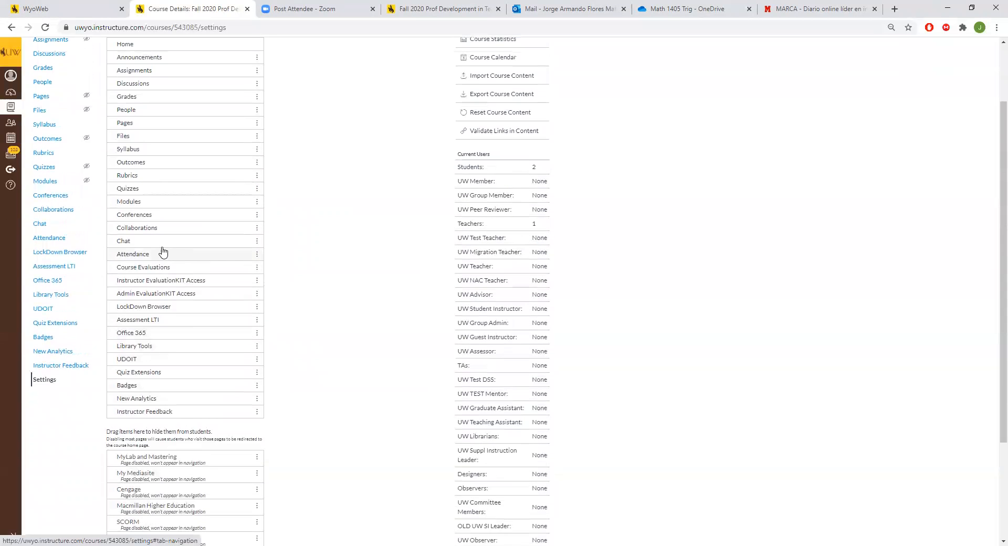
scroll(166, 75, up, 2)
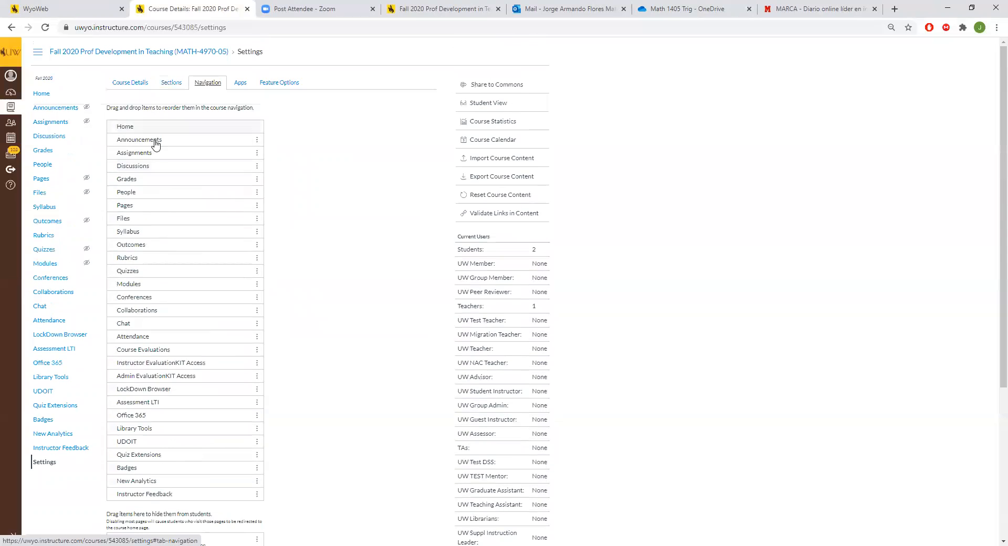
mouse_move(159, 159)
mouse_down()
mouse_move(160, 173)
mouse_move(166, 148)
mouse_move(168, 159)
mouse_up()
scroll(198, 272, down, 4)
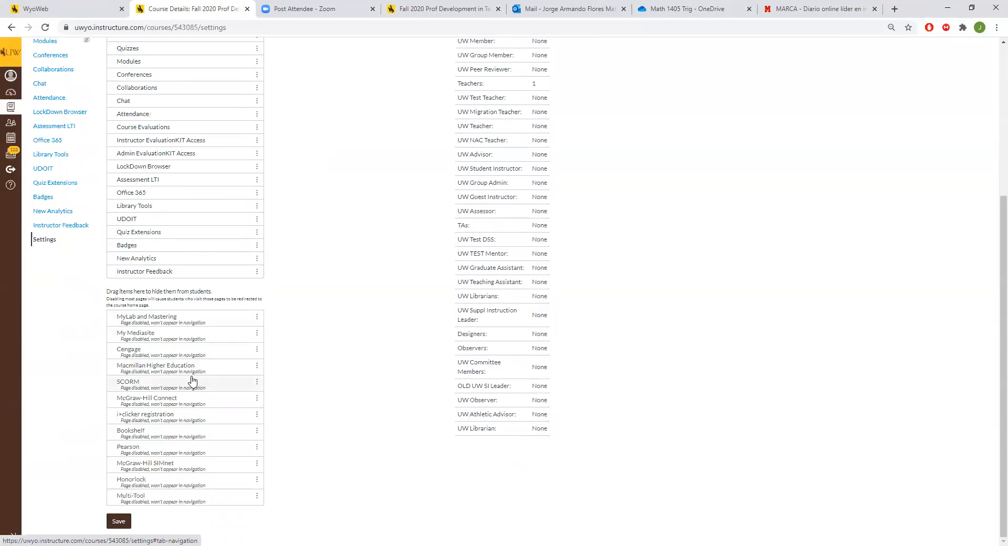
scroll(196, 206, up, 3)
scroll(178, 136, up, 2)
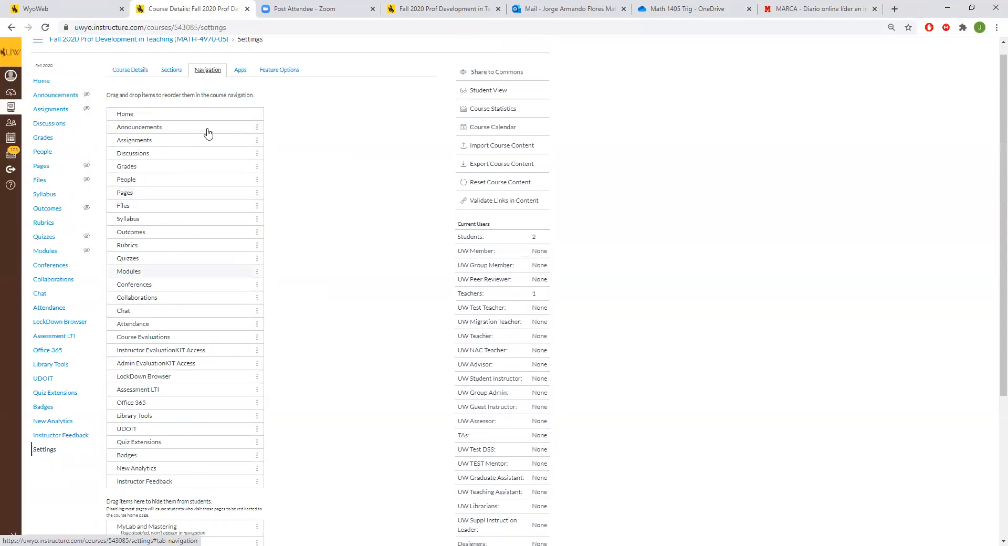
scroll(212, 367, down, 5)
drag(195, 399, 174, 410)
scroll(252, 370, up, 4)
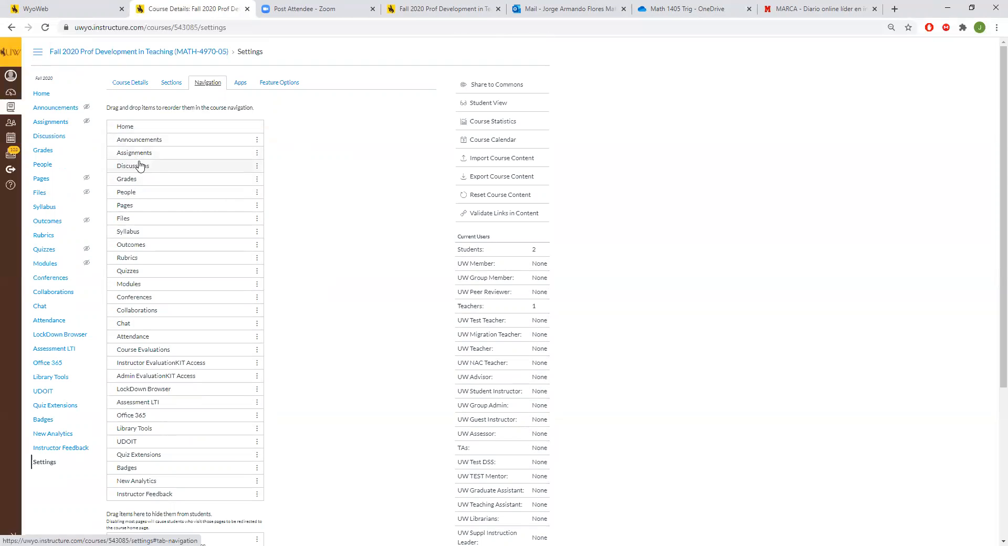
scroll(266, 283, down, 4)
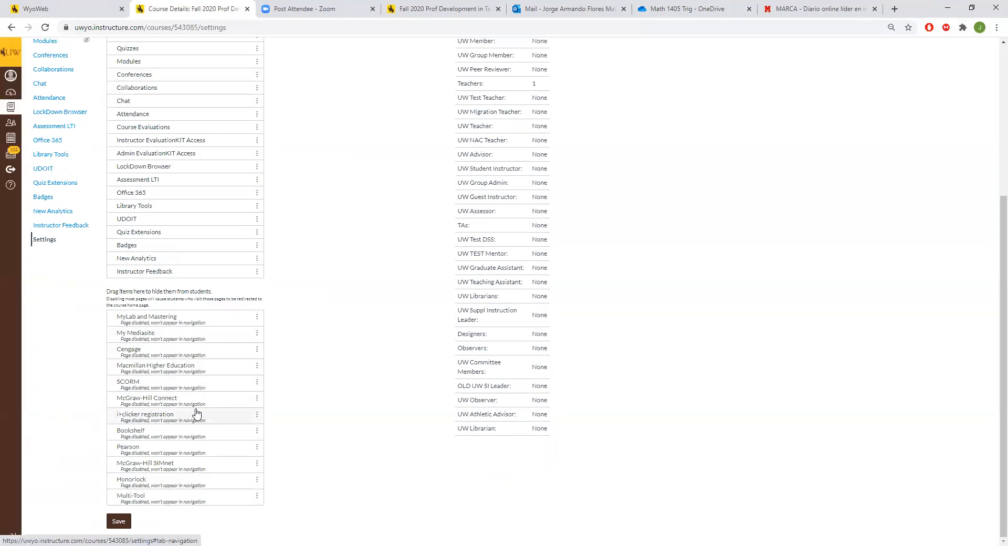
Step: Move Pearson directly below Cengage in the list of items hidden from students and save the course navigation
drag(162, 450, 230, 404)
click(114, 522)
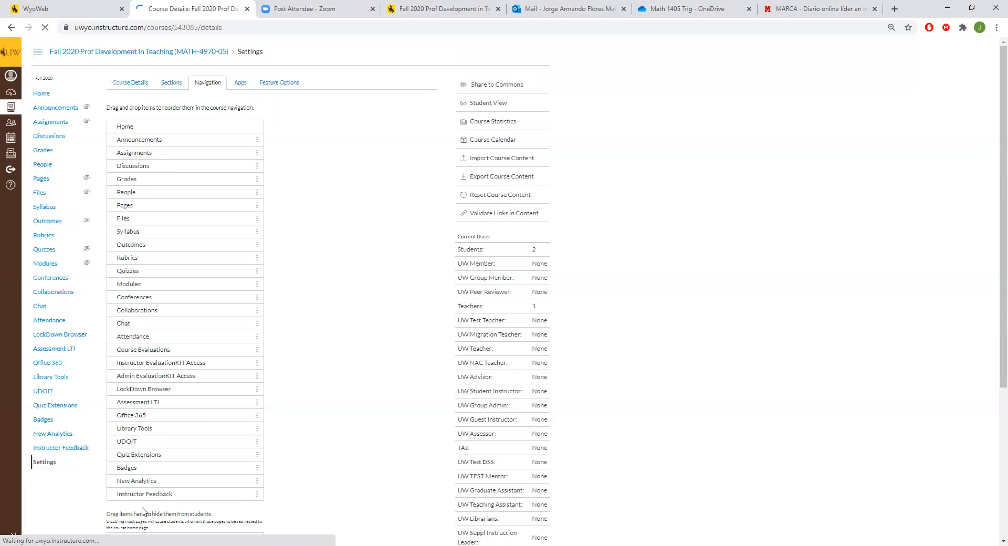
scroll(233, 498, down, 4)
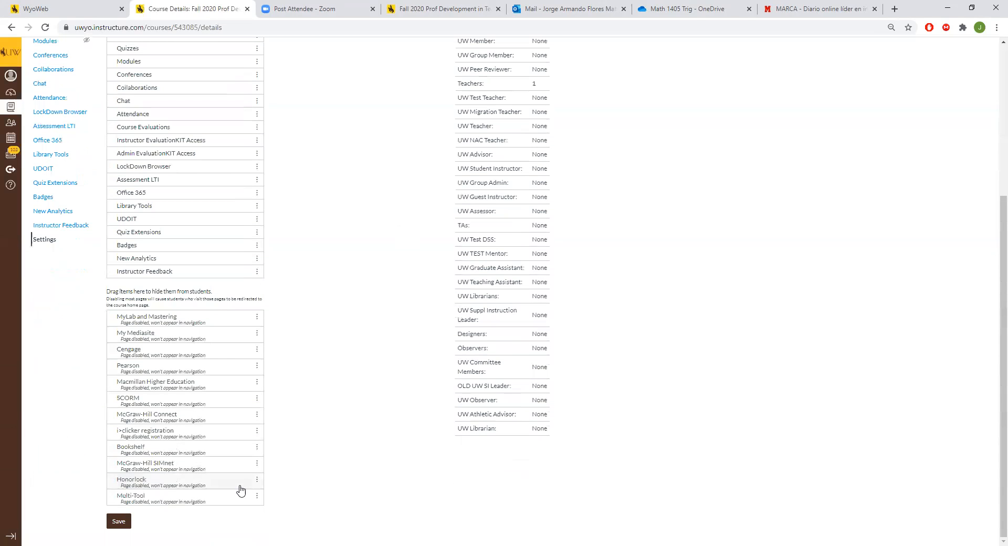
click(119, 522)
Step: Look over the course details again and recheck the order of the items in the course navigation settings
click(140, 87)
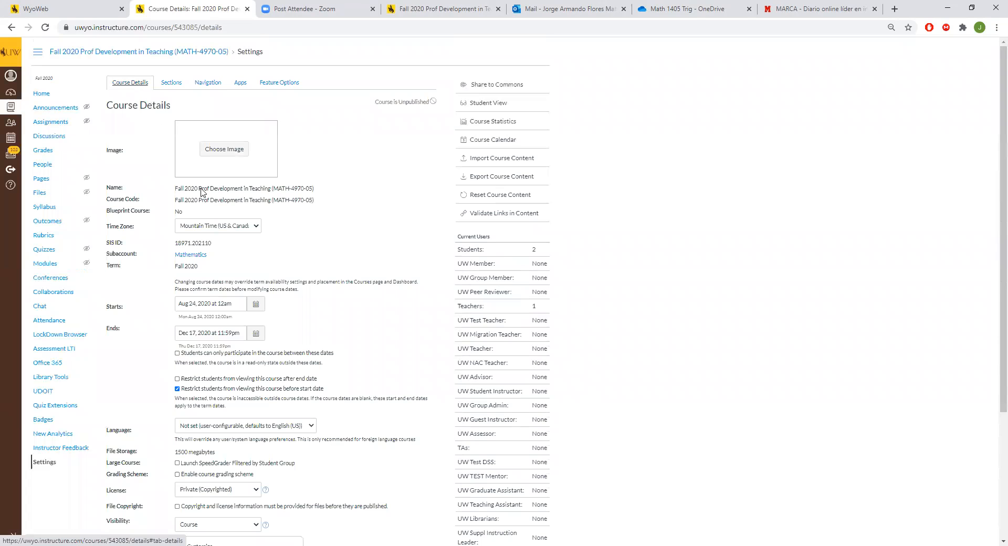
scroll(234, 251, down, 4)
scroll(229, 267, up, 3)
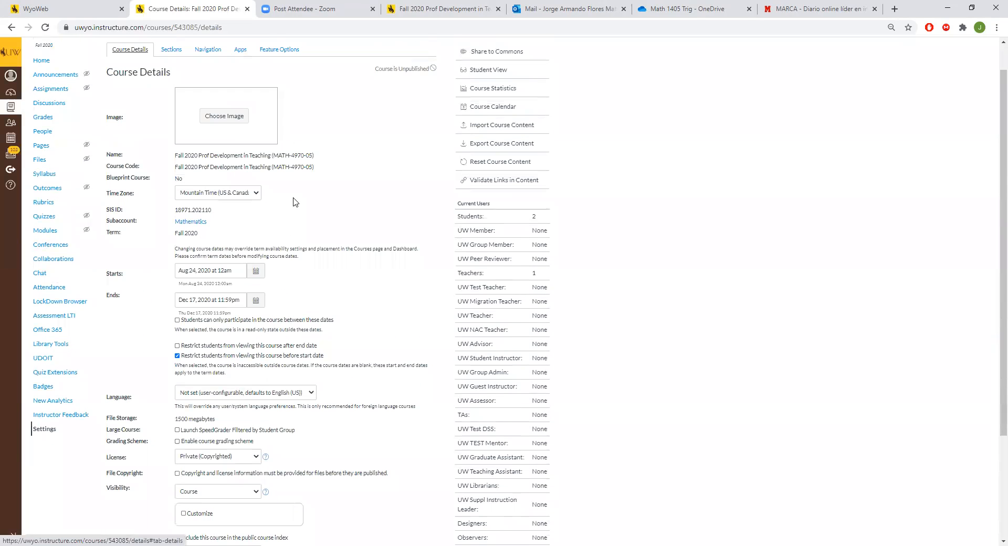
scroll(241, 157, up, 1)
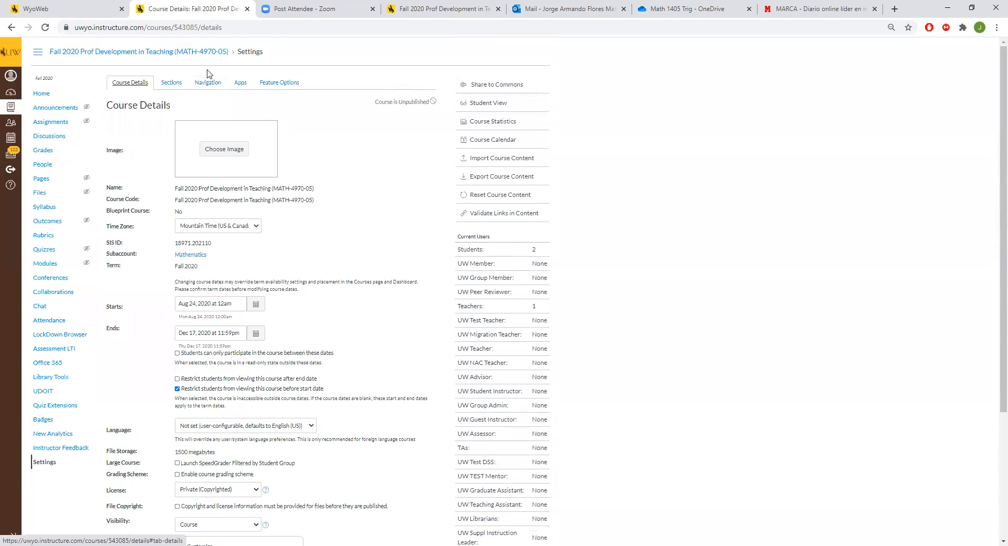
click(207, 83)
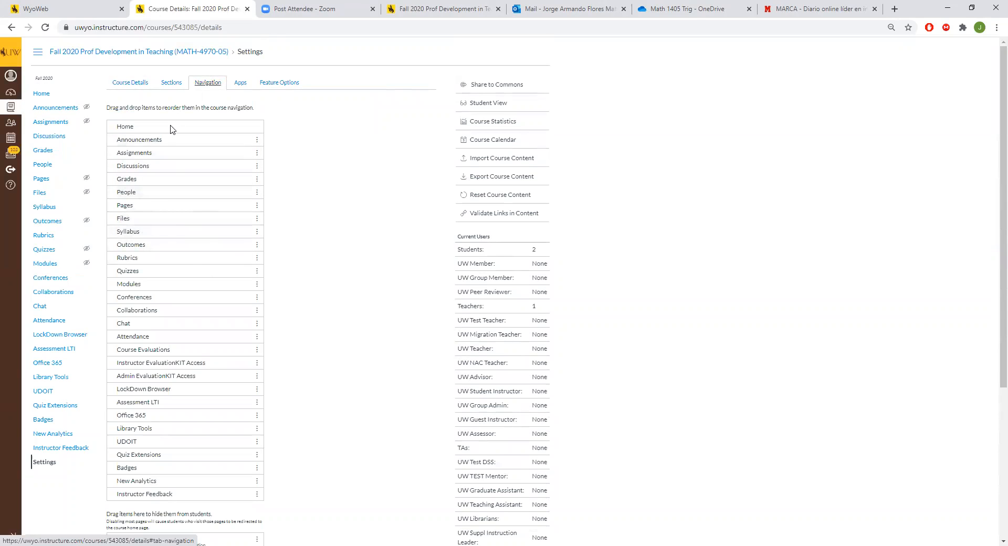
scroll(222, 266, down, 1)
scroll(222, 267, down, 4)
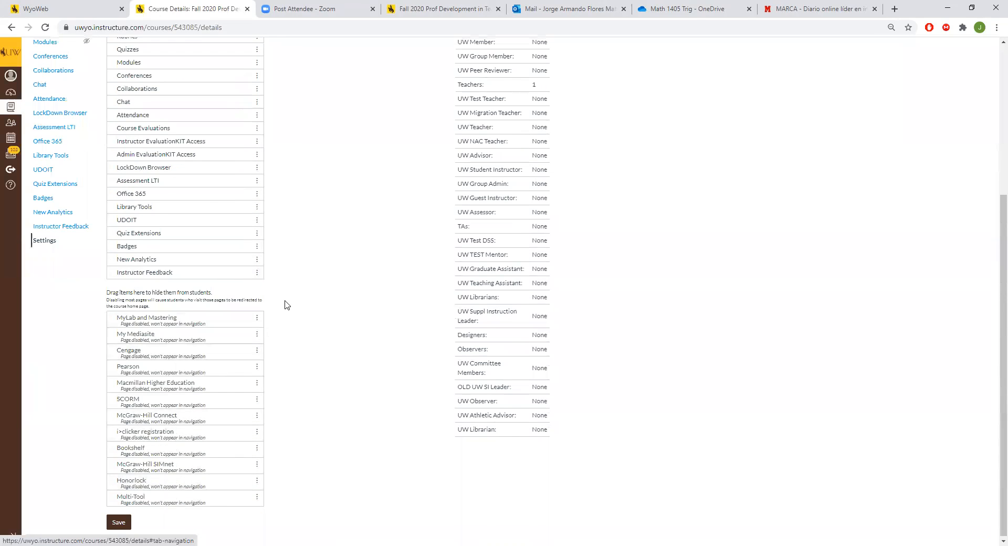
scroll(288, 299, up, 5)
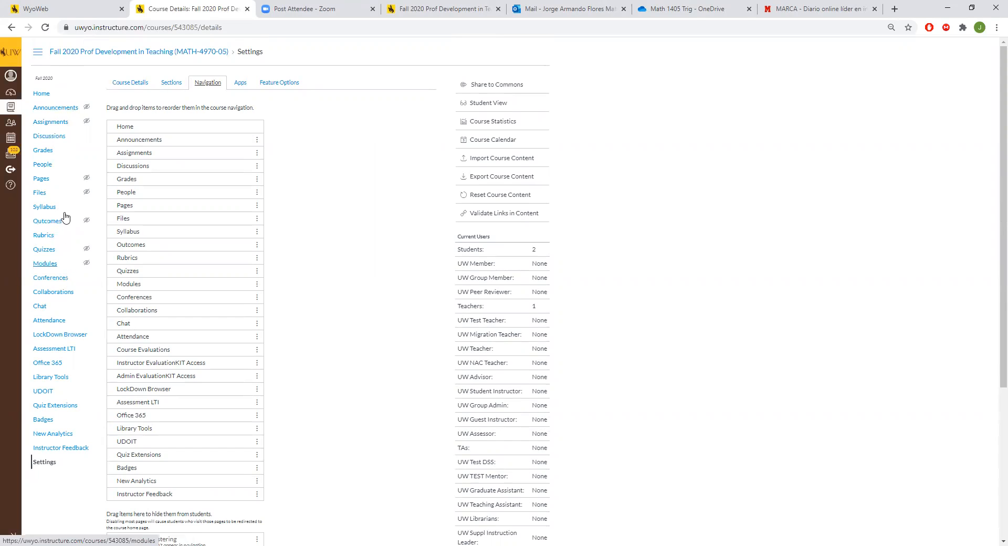
Step: Open the course's assignments and rename the Written Homework group as Assignments
click(65, 124)
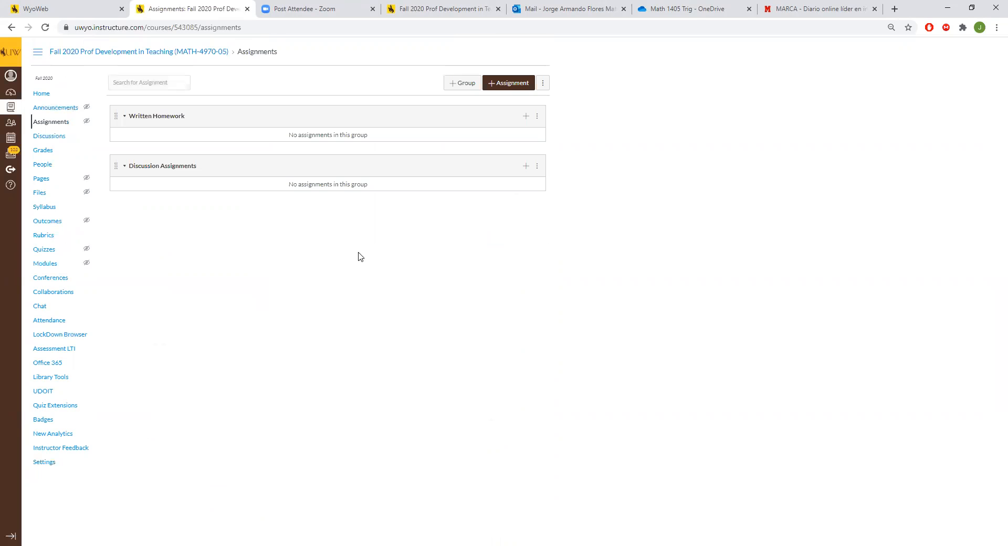
click(537, 115)
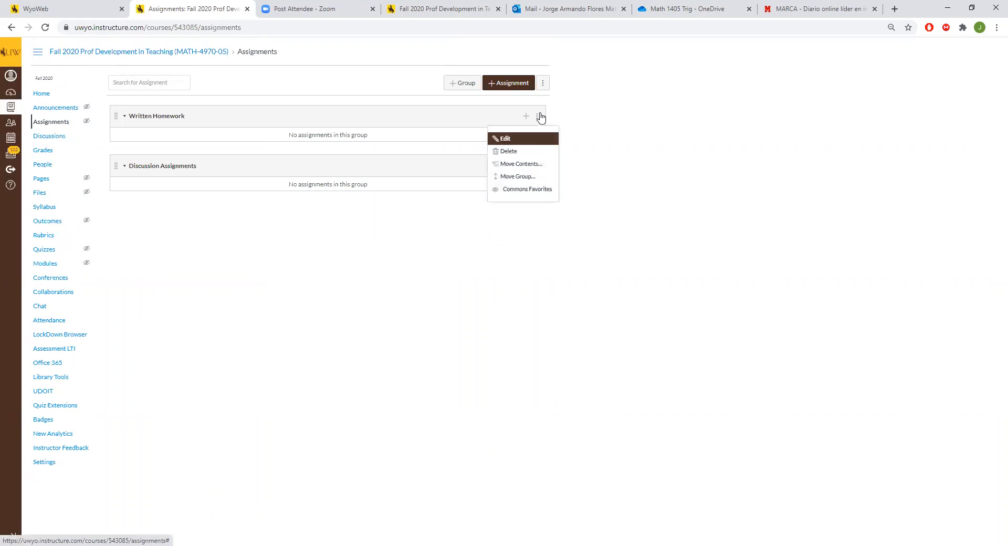
click(504, 138)
text(Assignments)
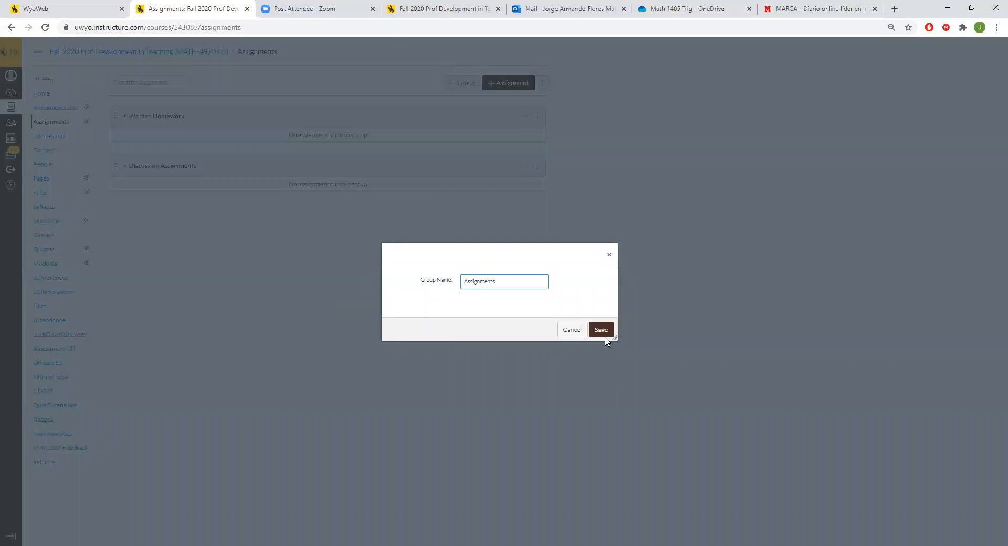
click(604, 334)
Step: Delete the Discussion Assignments group
click(537, 166)
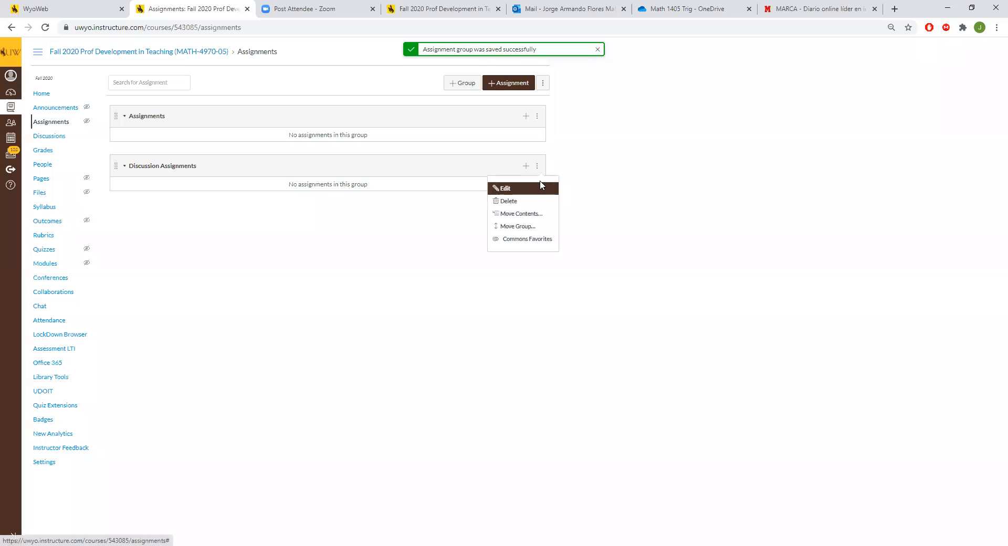
click(539, 201)
click(555, 85)
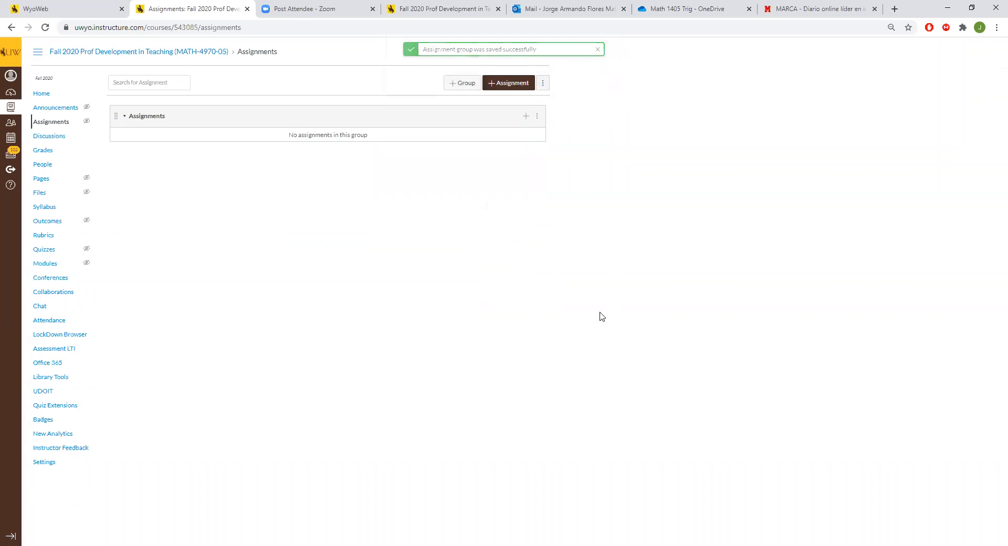
Step: Rename the Assignments group as Written Homework
click(37, 122)
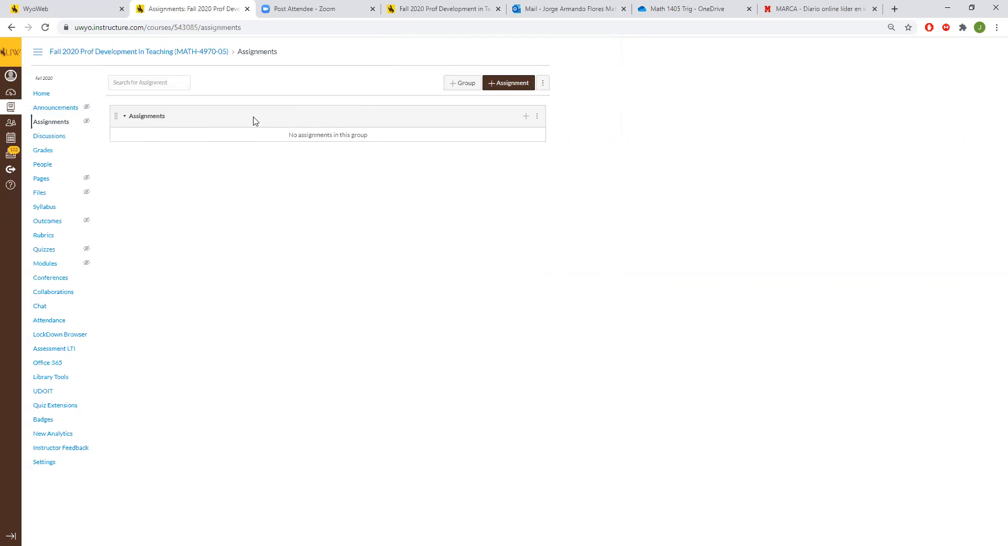
click(537, 118)
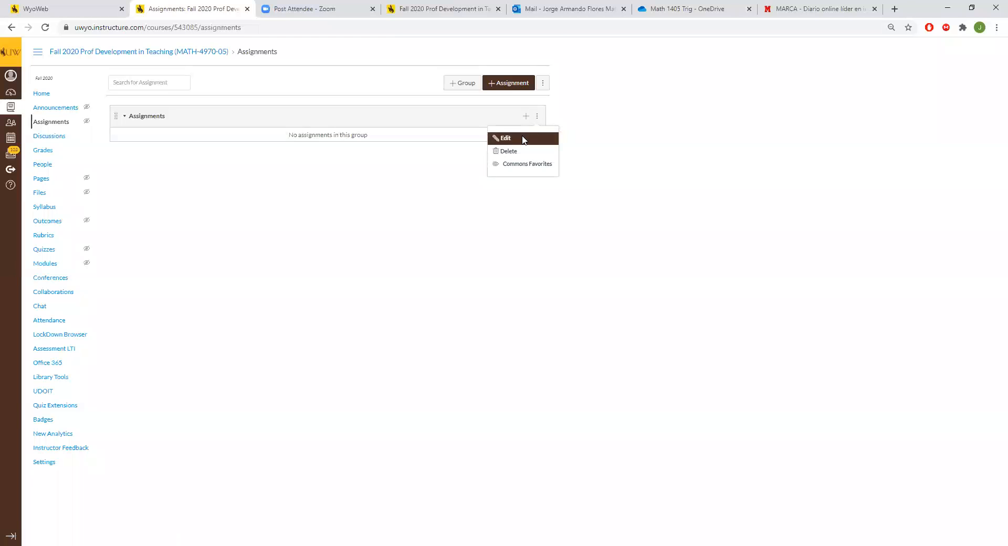
click(525, 137)
key(ctrl+a)
text(Written)
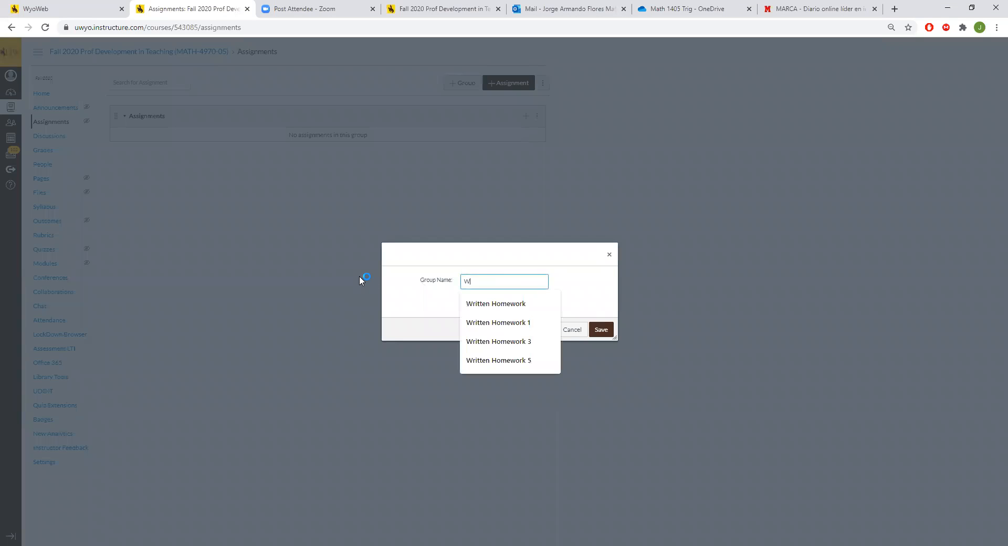
text(omework)
click(601, 329)
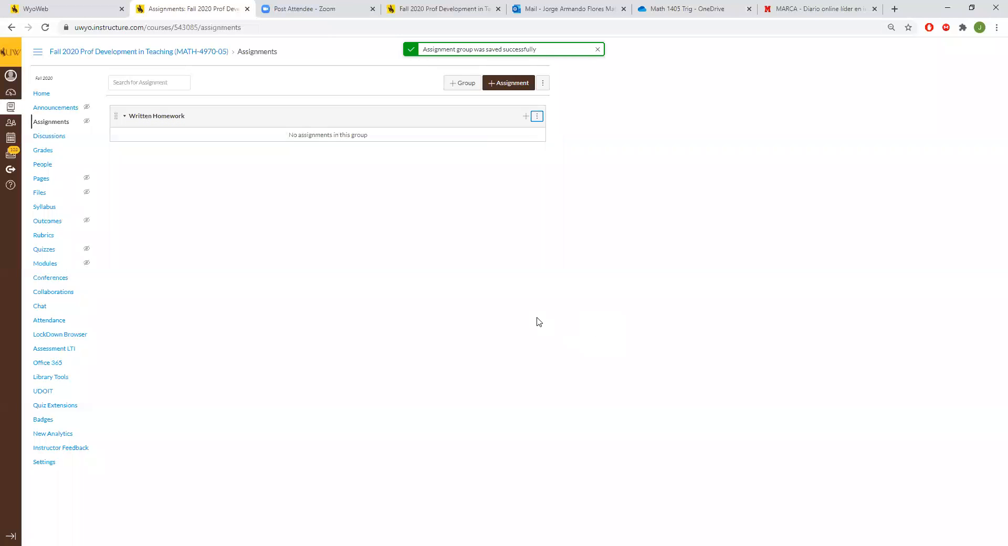
Step: Add a second assignment group named Discussion Assignments
click(463, 83)
click(512, 277)
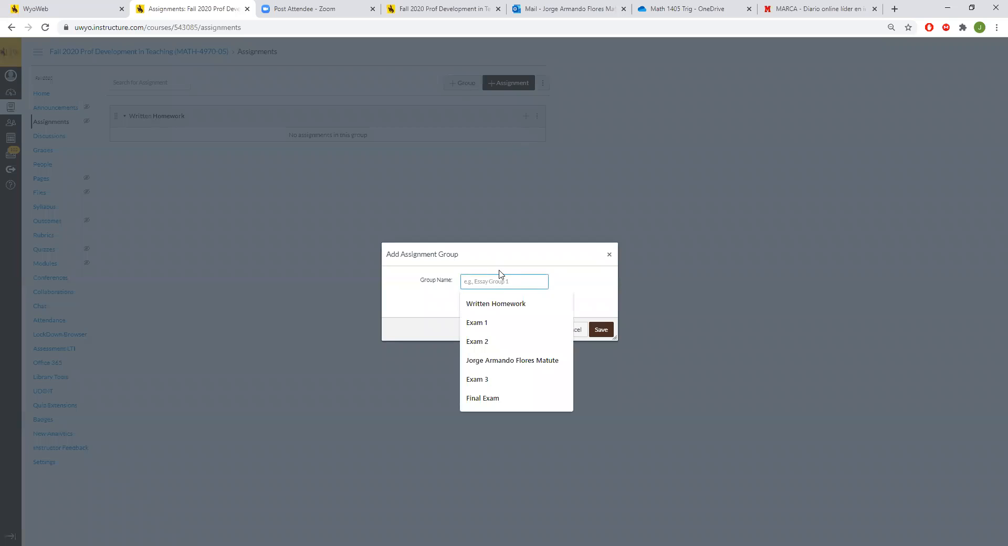
text(D)
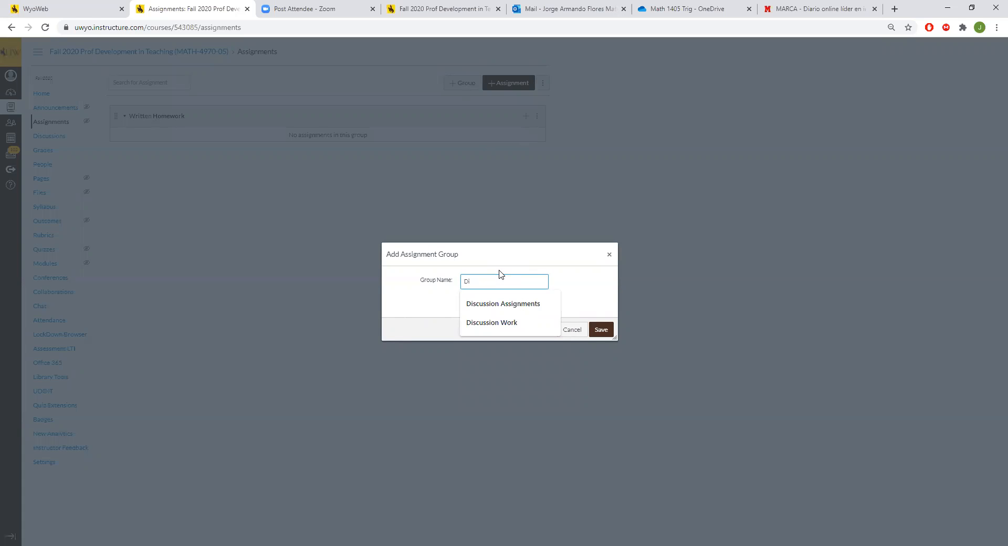
text(i)
key(Down)
key(Return)
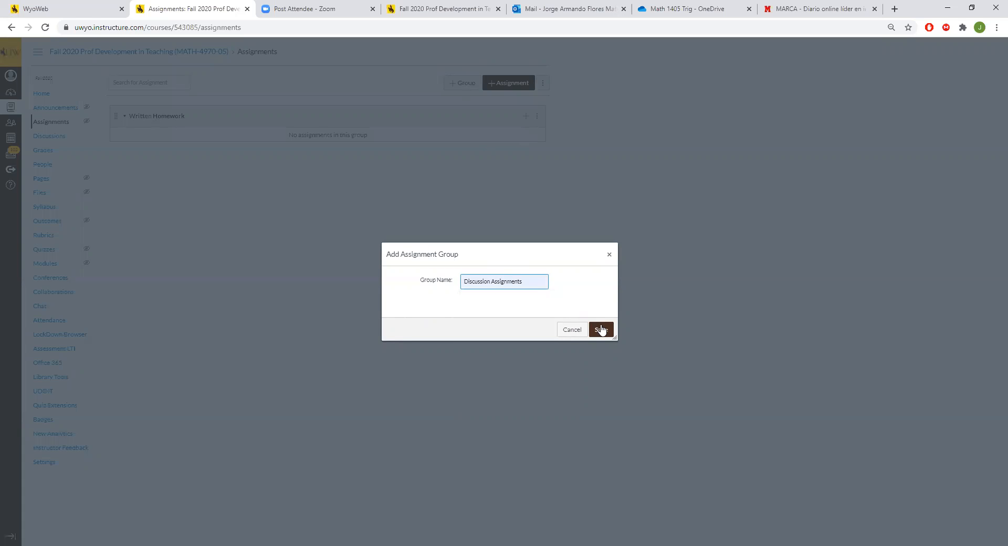
click(601, 329)
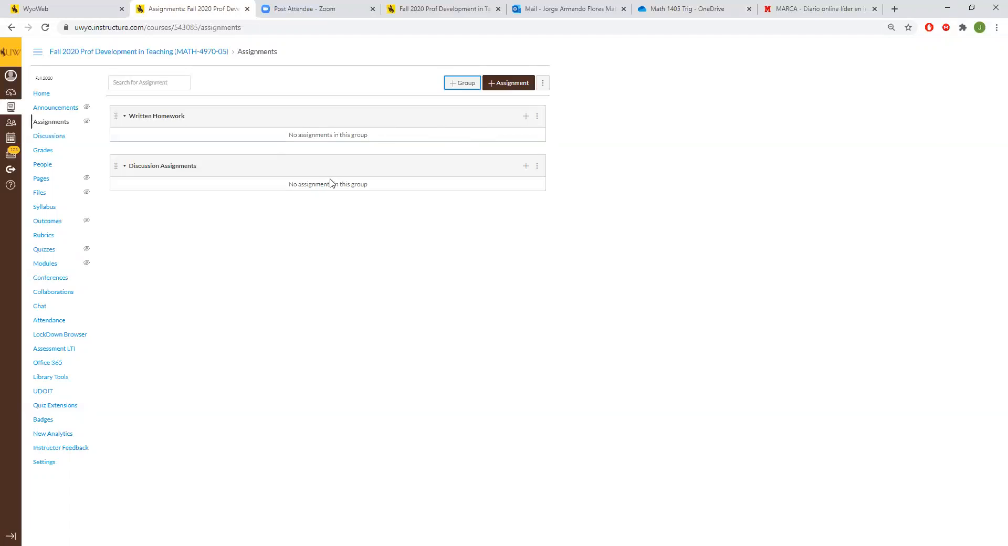
click(347, 139)
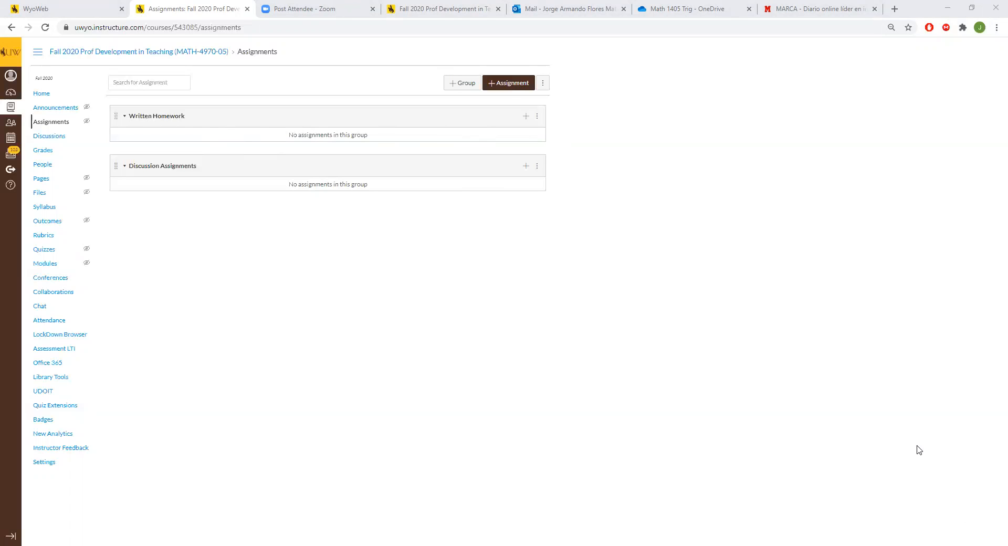
click(542, 285)
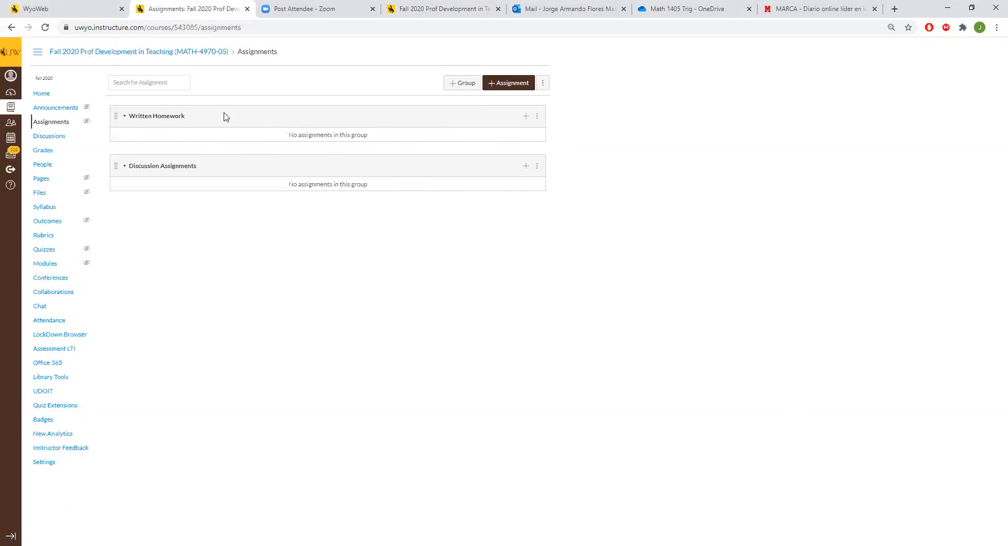
Step: Create a new assignment in the Written Homework group with the full set of options and name it Written Homework 1
click(525, 115)
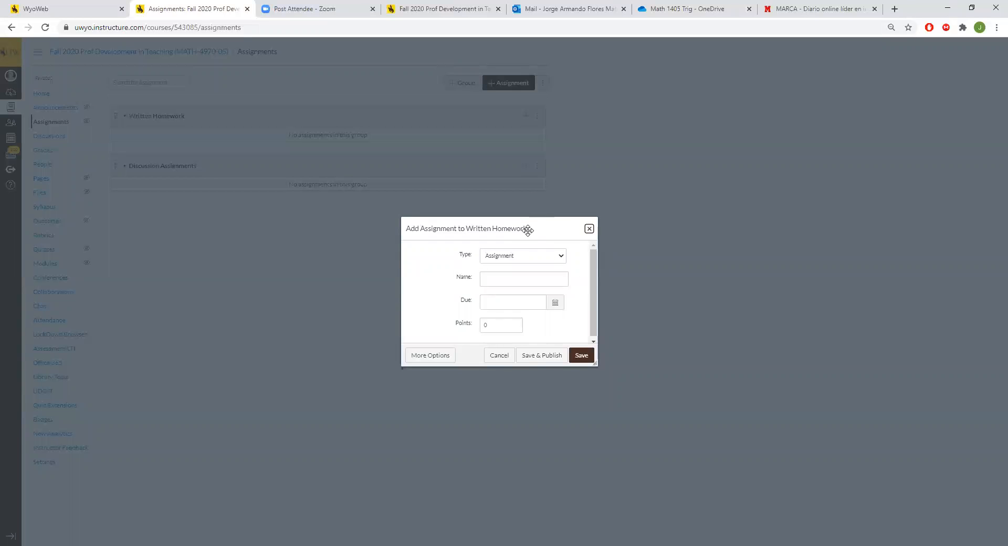
click(421, 361)
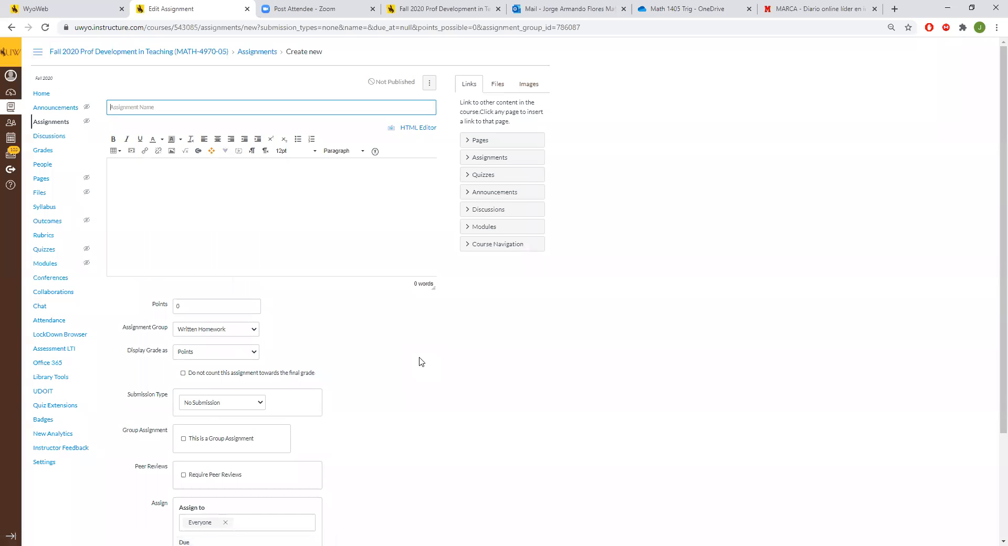
scroll(419, 361, down, 3)
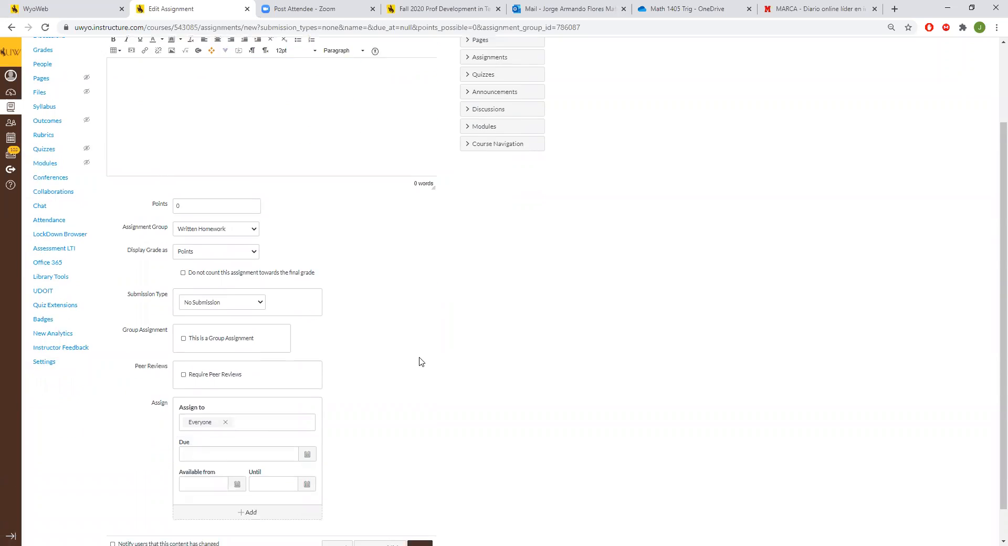
scroll(408, 364, up, 3)
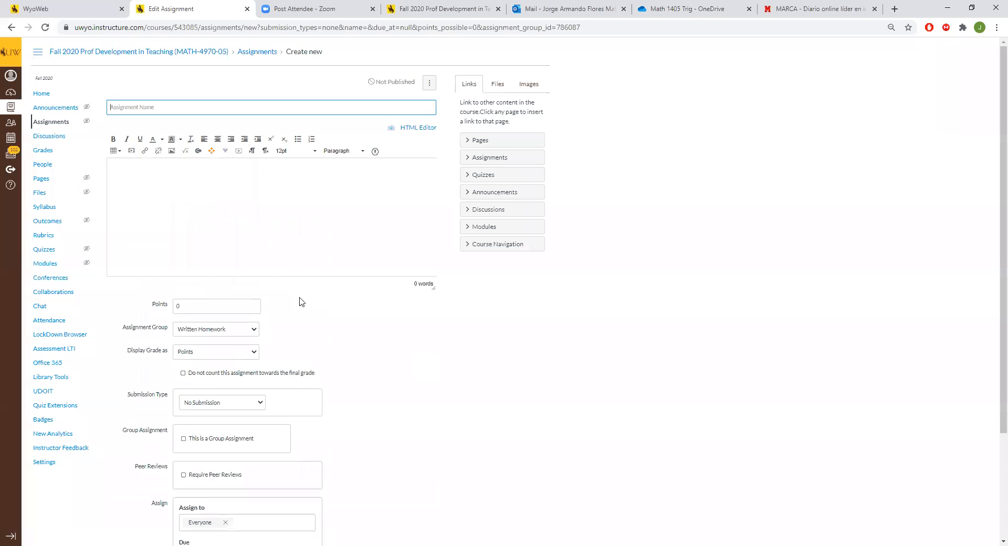
click(174, 109)
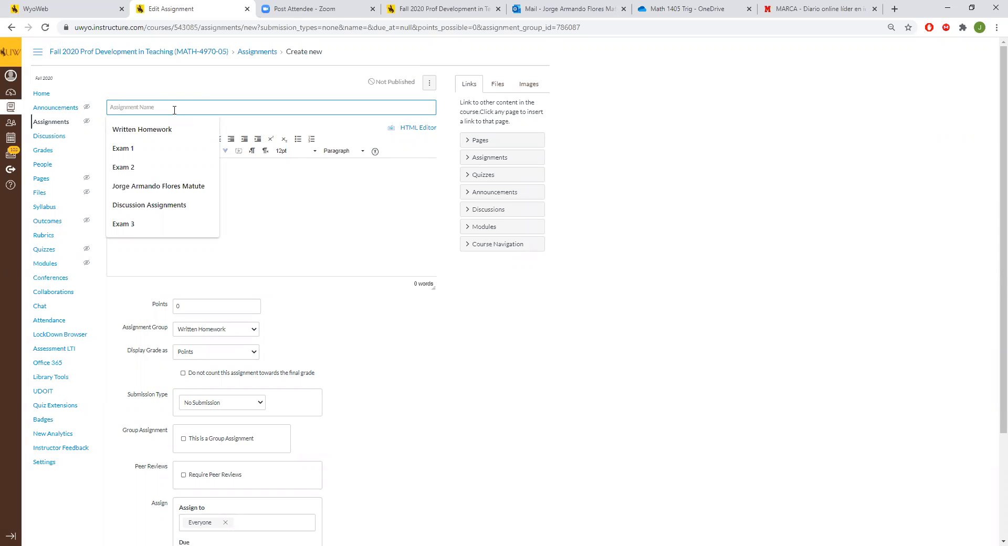
text(W)
key(Down)
key(Down)
key(Return)
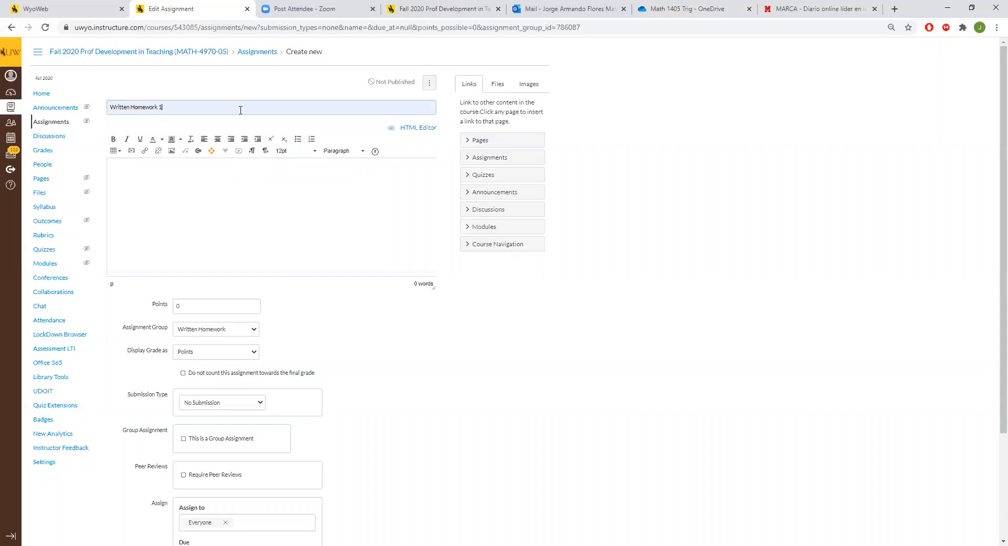
click(214, 210)
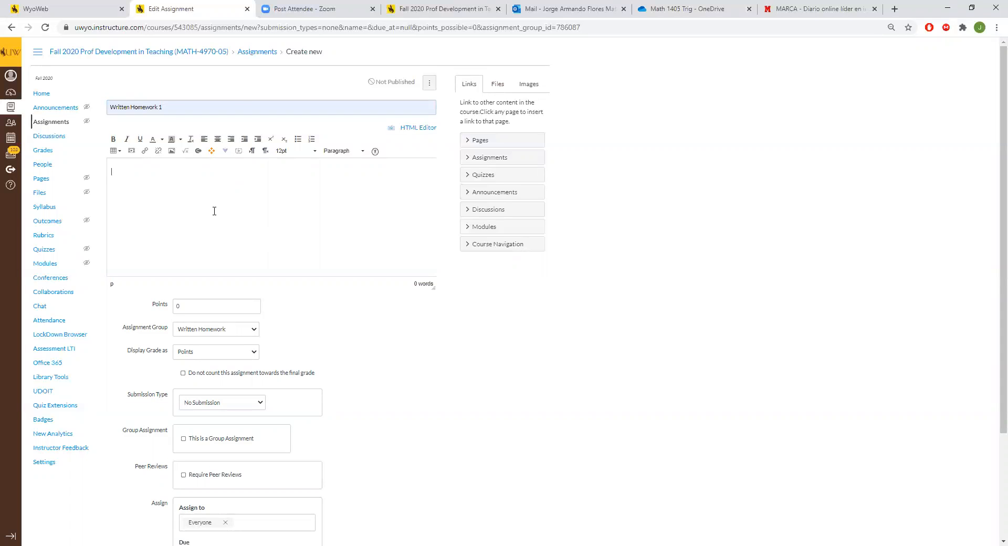
Step: Set the assignment's points to 12
scroll(278, 281, down, 3)
double_click(235, 174)
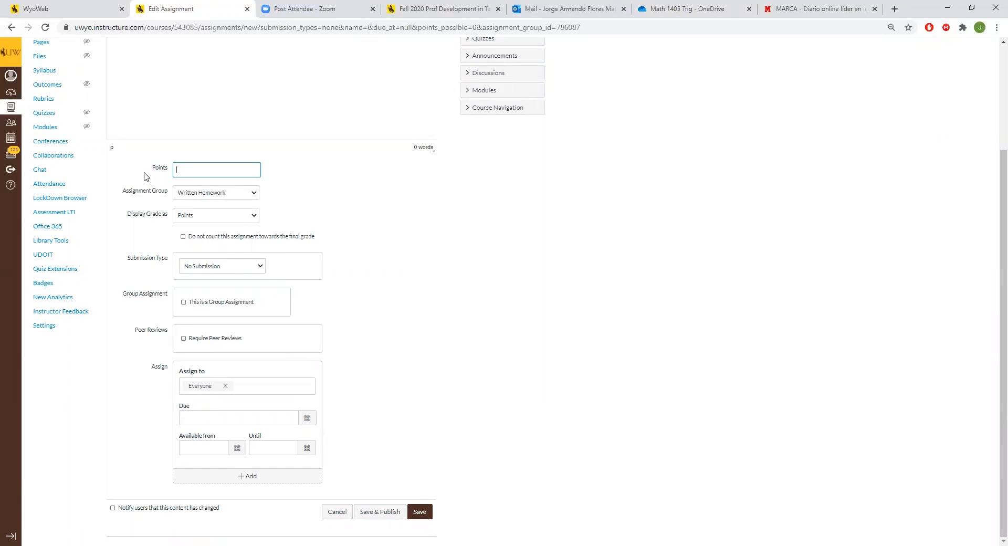
scroll(539, 256, up, 1)
text(12)
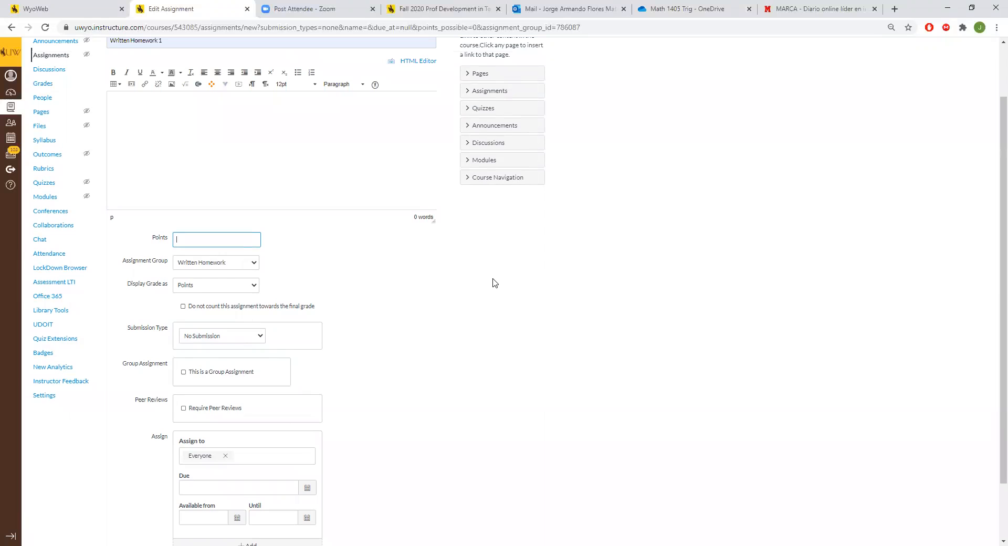
click(491, 282)
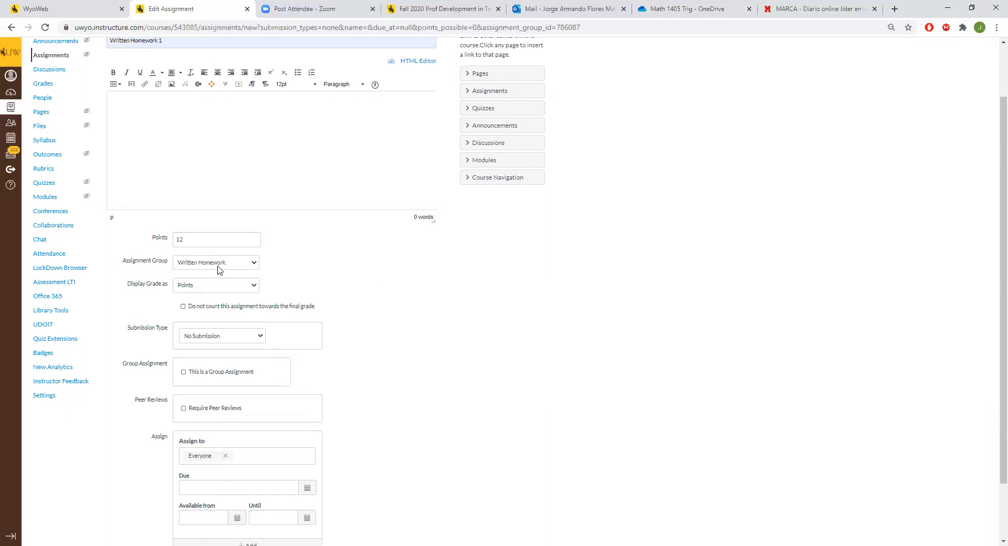
Step: Set the submission type to Online and allow File Uploads as the entry option
scroll(183, 268, down, 1)
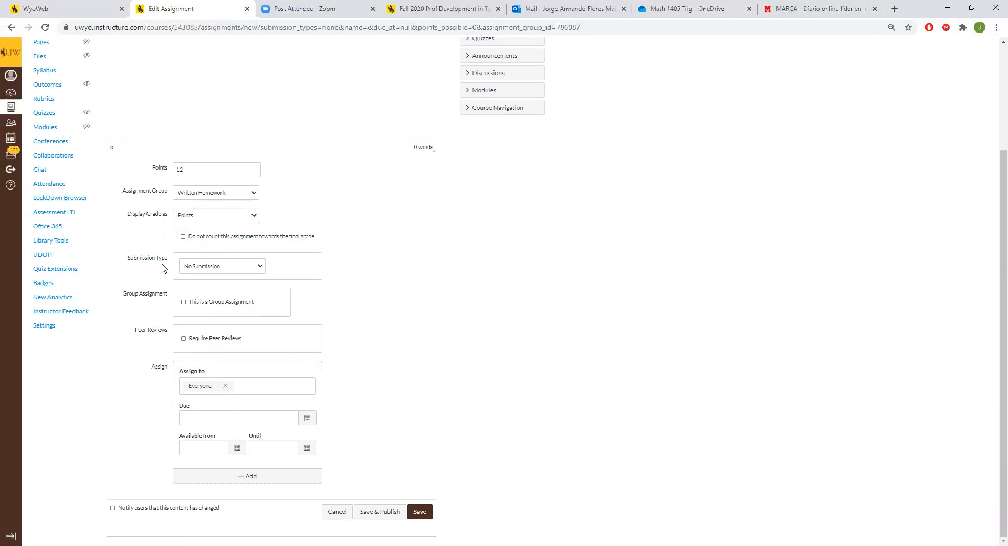
click(265, 268)
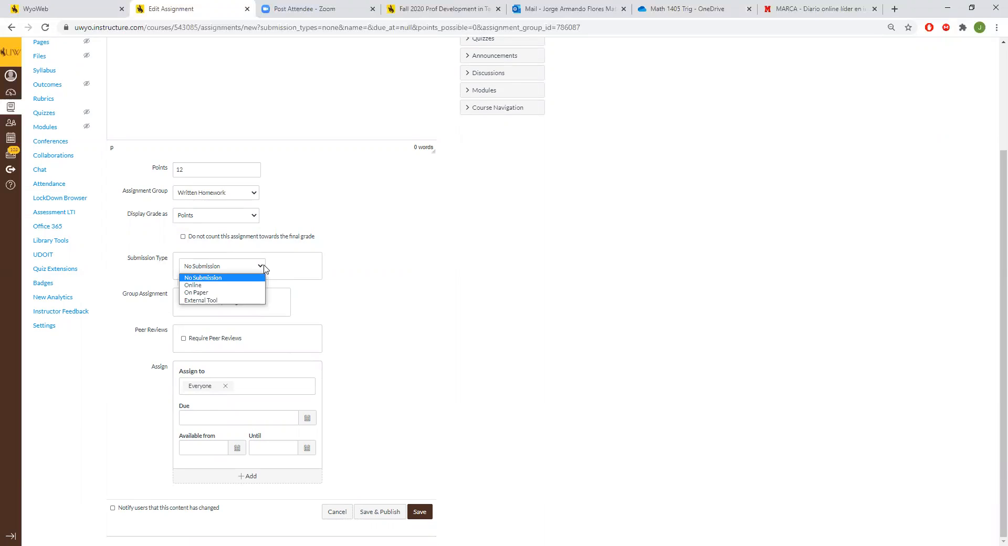
click(242, 285)
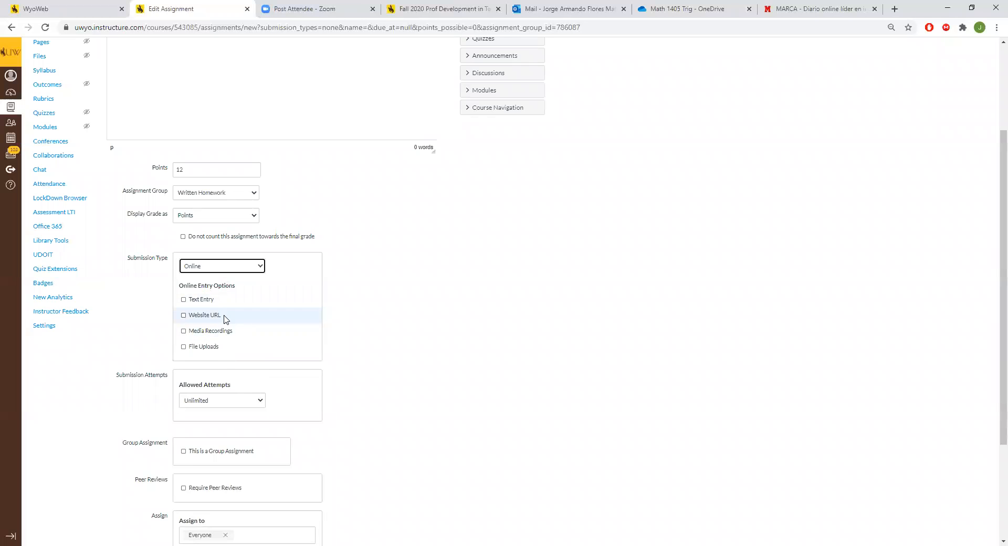
scroll(246, 317, down, 1)
click(207, 281)
click(207, 282)
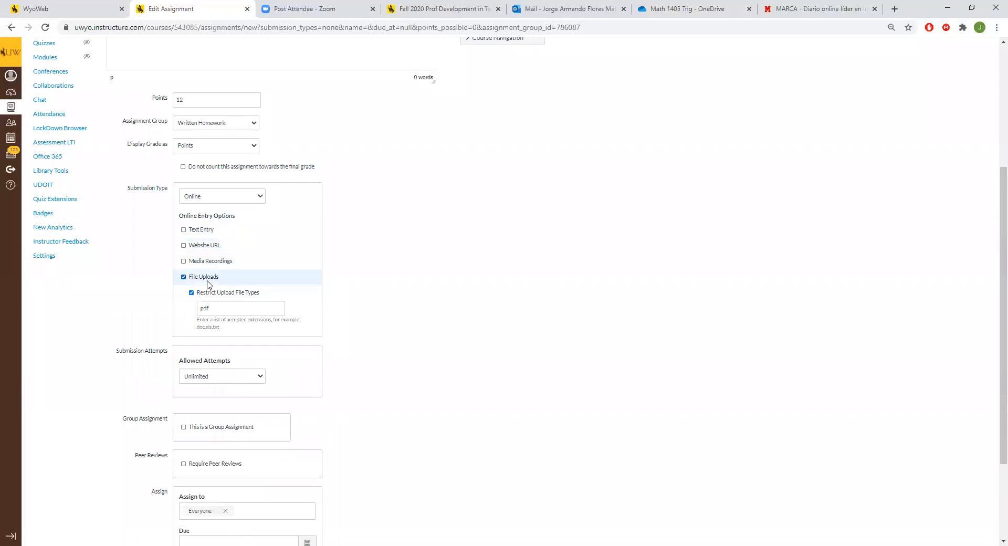
Step: Restrict the upload file types to pdf
click(217, 294)
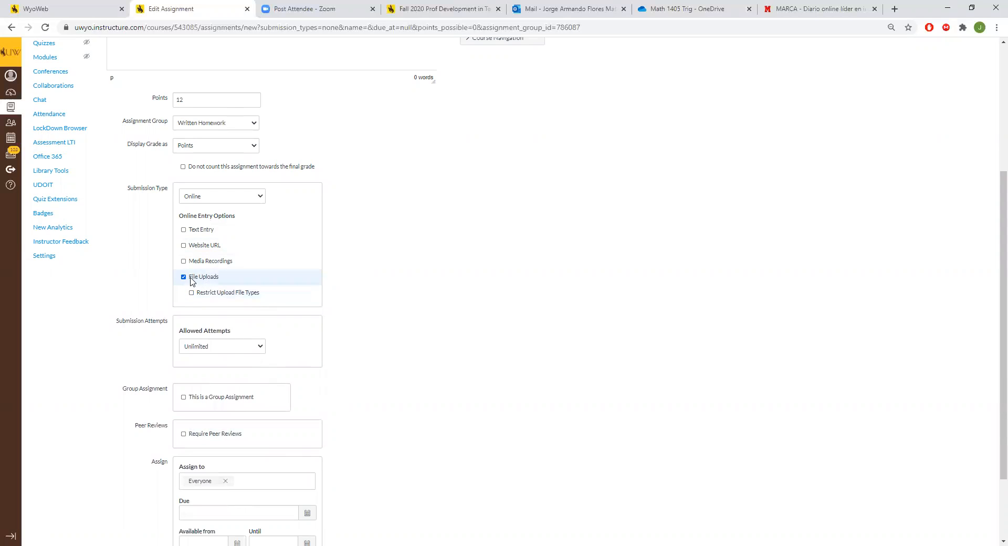
click(252, 297)
click(248, 309)
text(pdf)
key(BackSpace)
key(BackSpace)
key(BackSpace)
text(pdf)
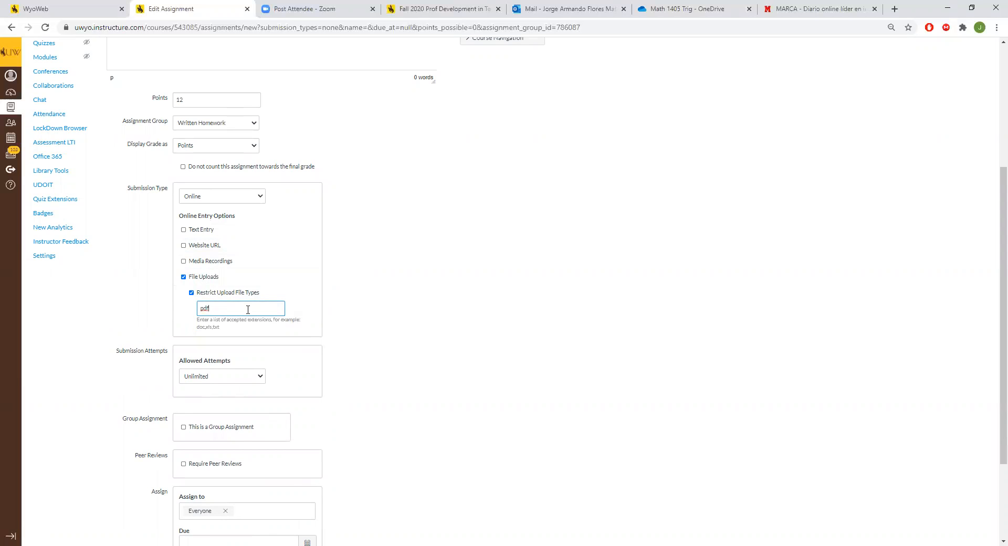
click(396, 294)
Step: Set the assignment's due date to September 4, 2020 at 11:59pm for everyone
scroll(415, 278, down, 2)
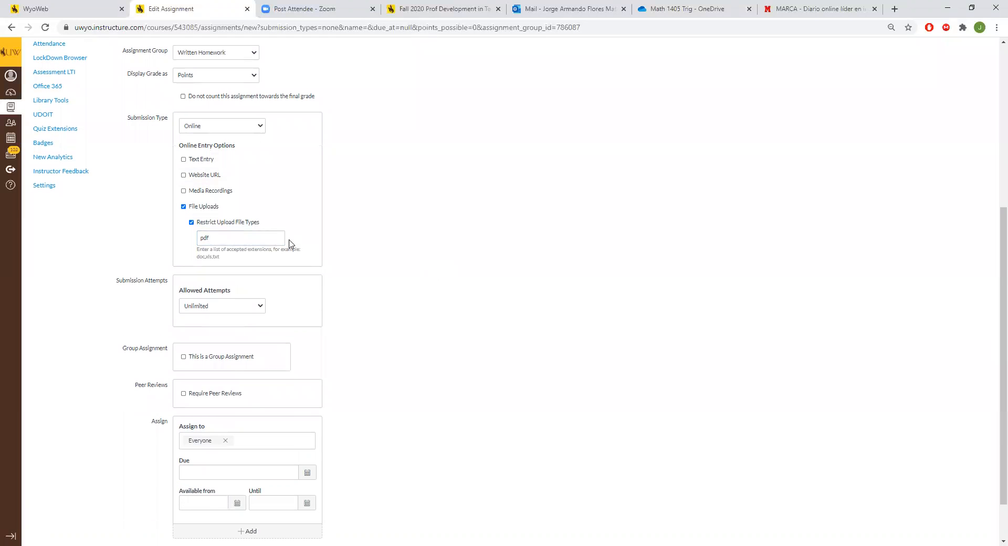
scroll(290, 243, down, 1)
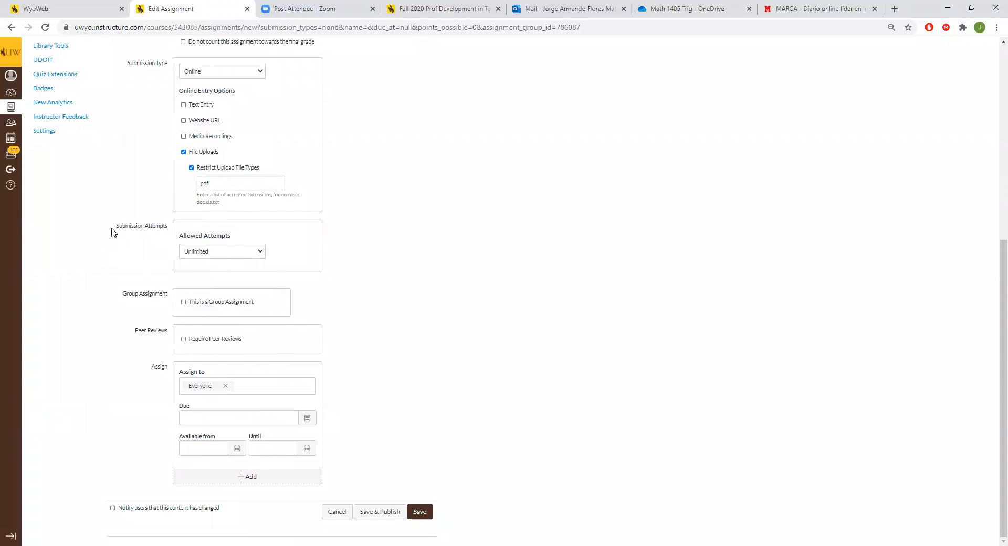
drag(108, 295, 166, 295)
drag(130, 336, 164, 339)
click(528, 442)
click(210, 415)
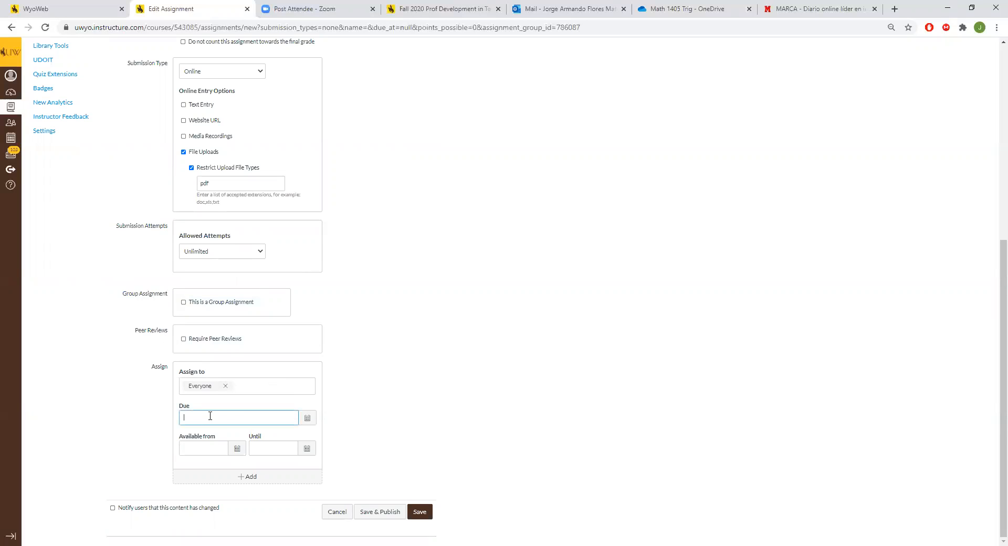
click(306, 423)
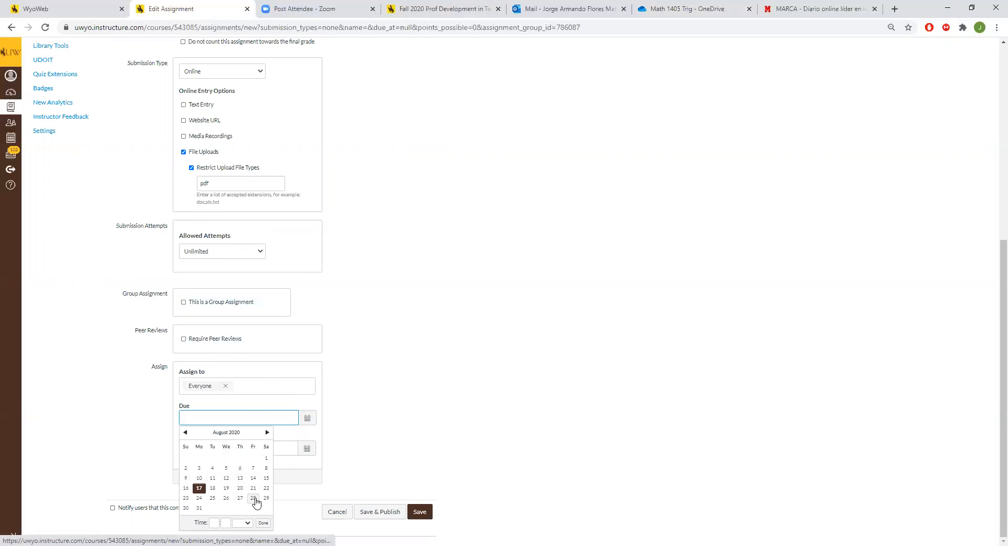
click(267, 432)
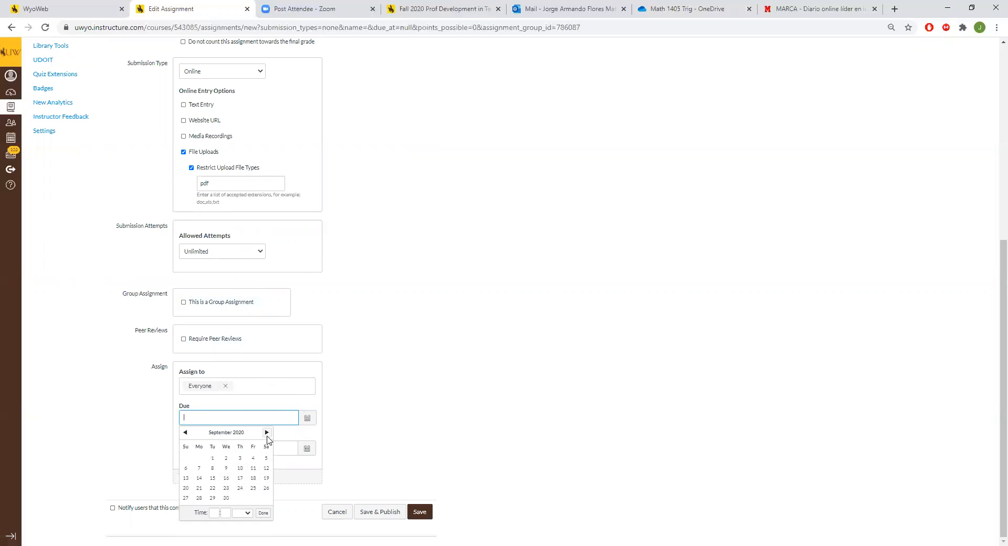
click(253, 457)
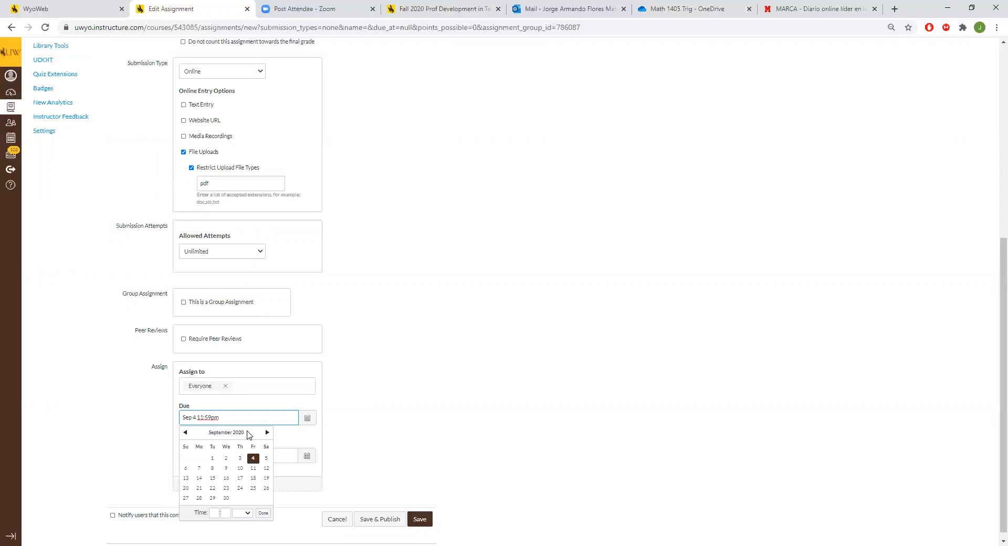
click(397, 447)
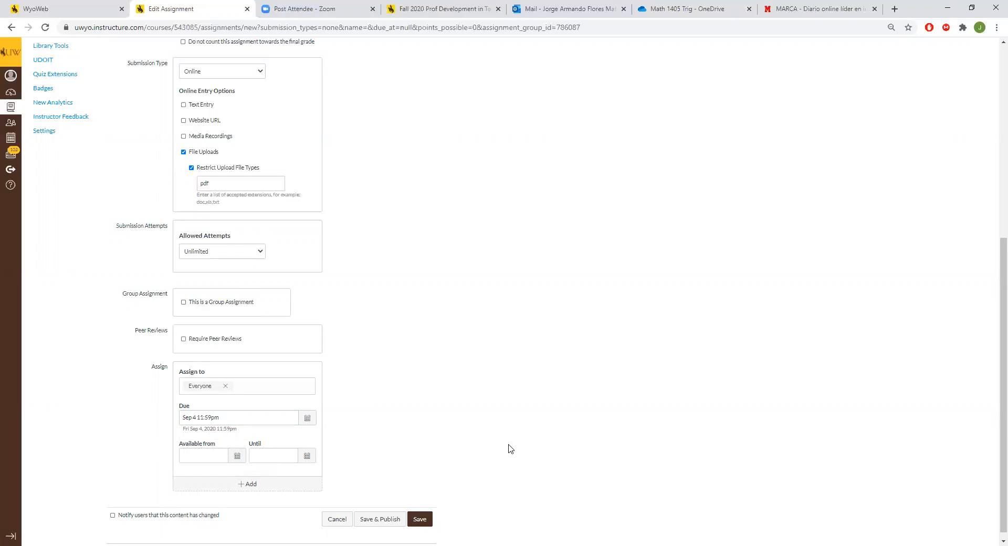
Step: Make the assignment available from August 28, 2020 at 12am
click(239, 457)
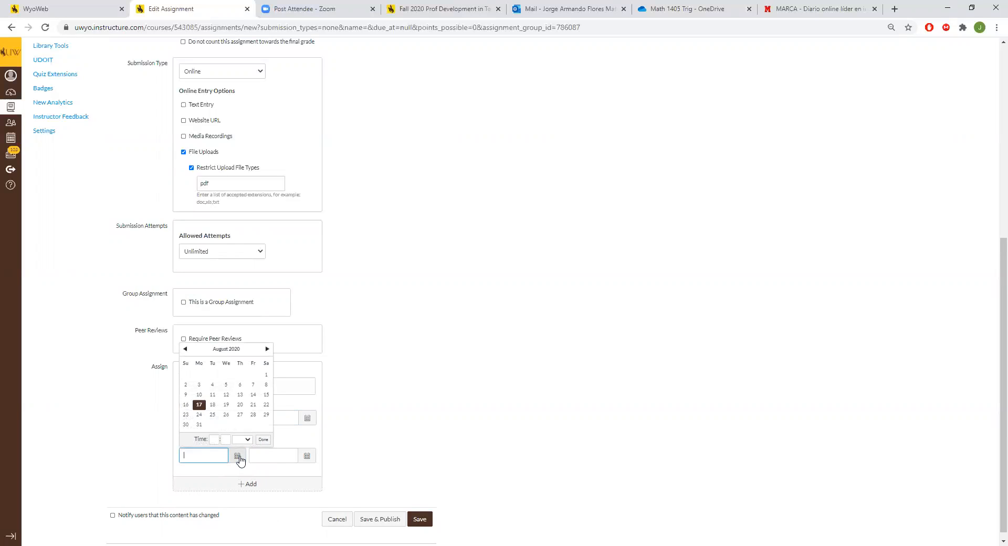
click(267, 349)
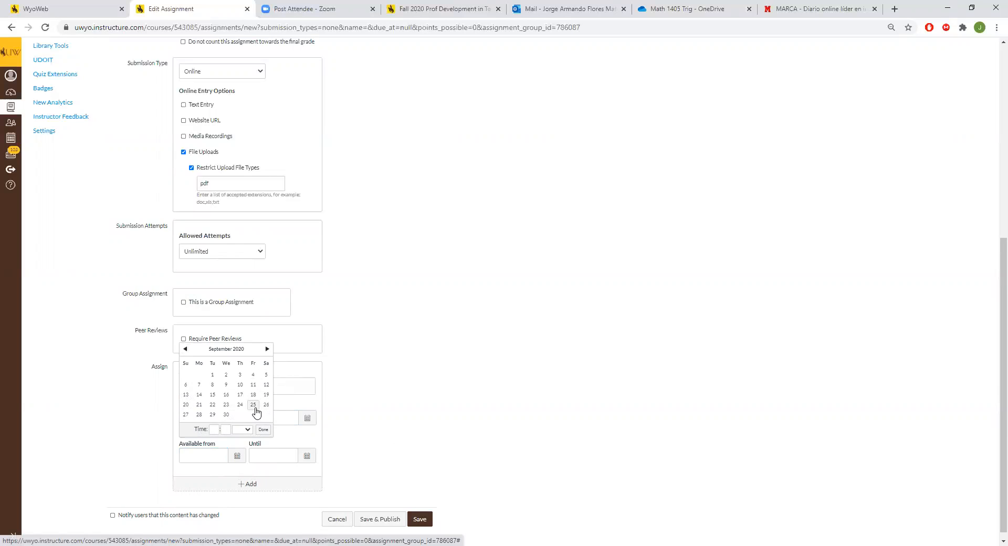
click(186, 348)
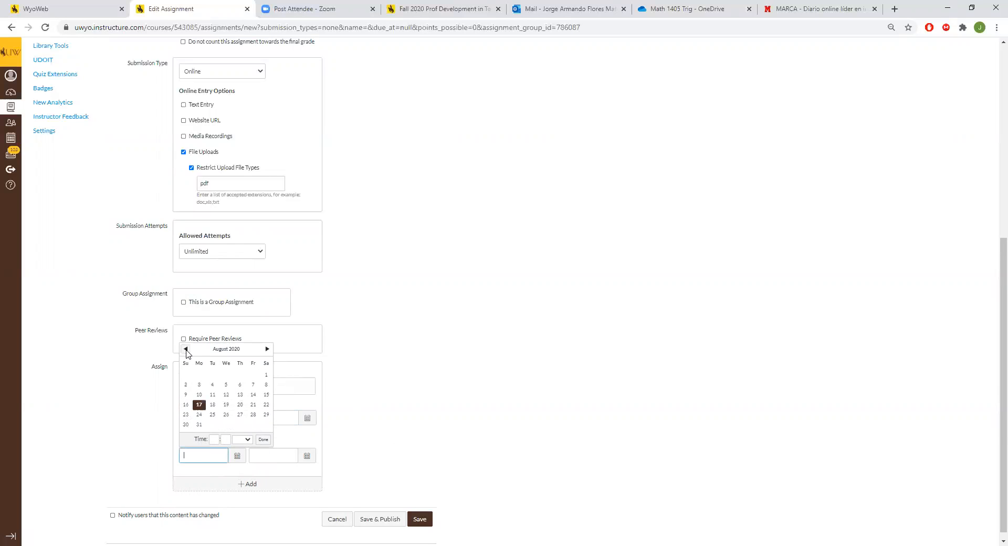
click(252, 416)
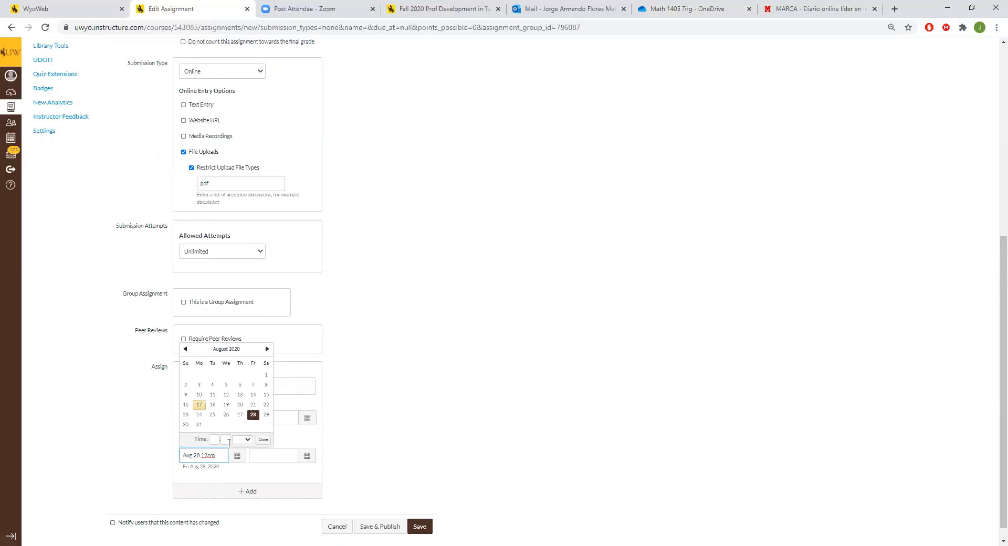
drag(217, 457, 203, 456)
click(213, 456)
drag(219, 456, 205, 456)
click(345, 460)
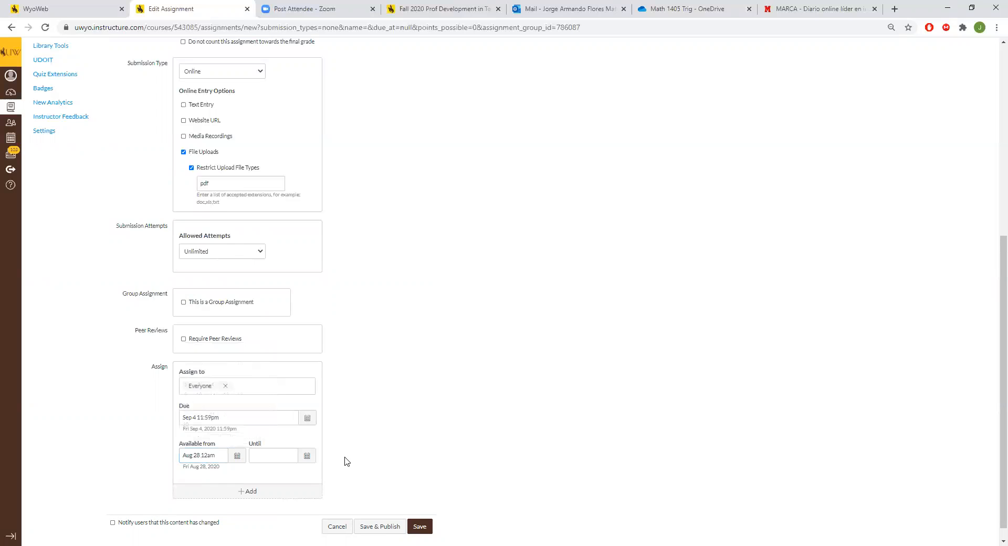
Step: Set the assignment's availability to end on September 6, 2020 at 11:59pm
click(307, 456)
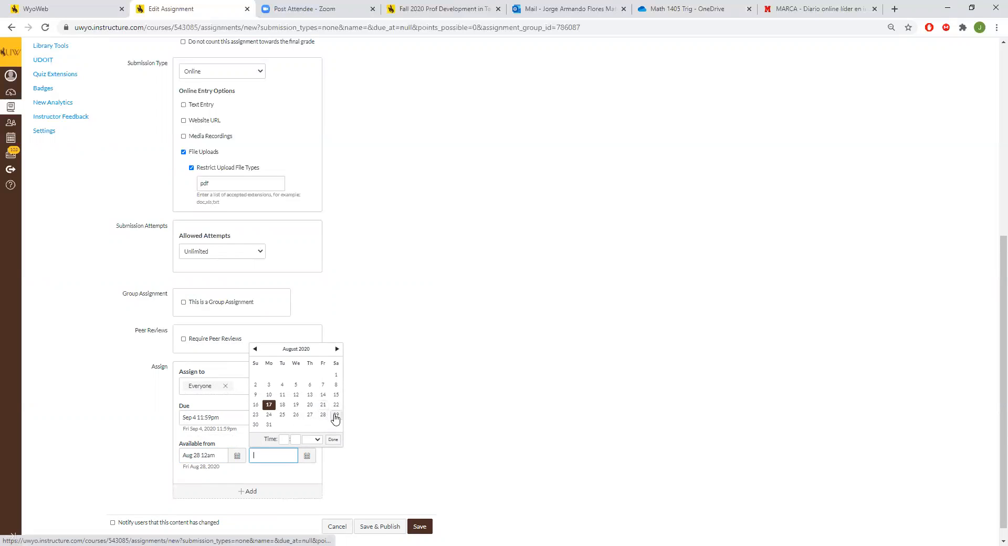
click(337, 349)
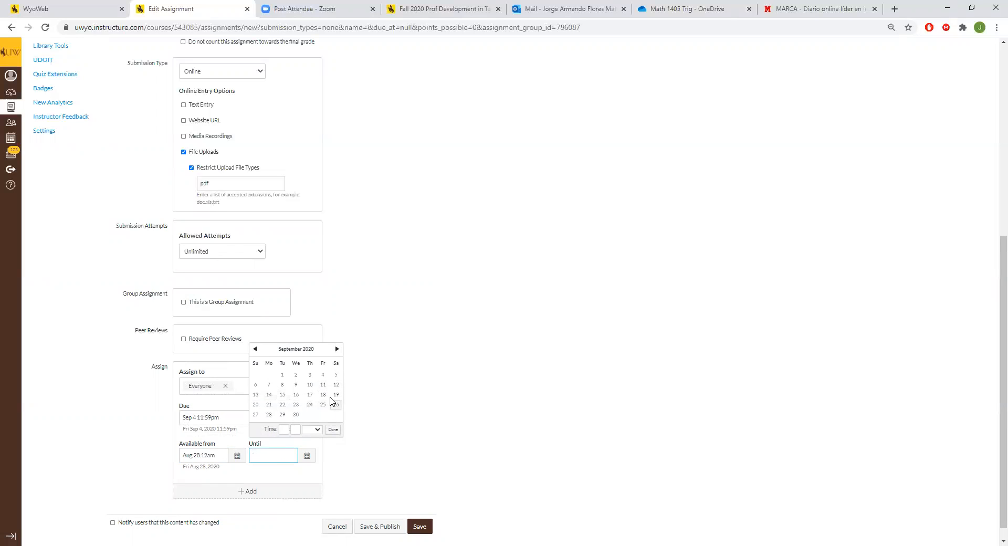
click(255, 384)
click(451, 462)
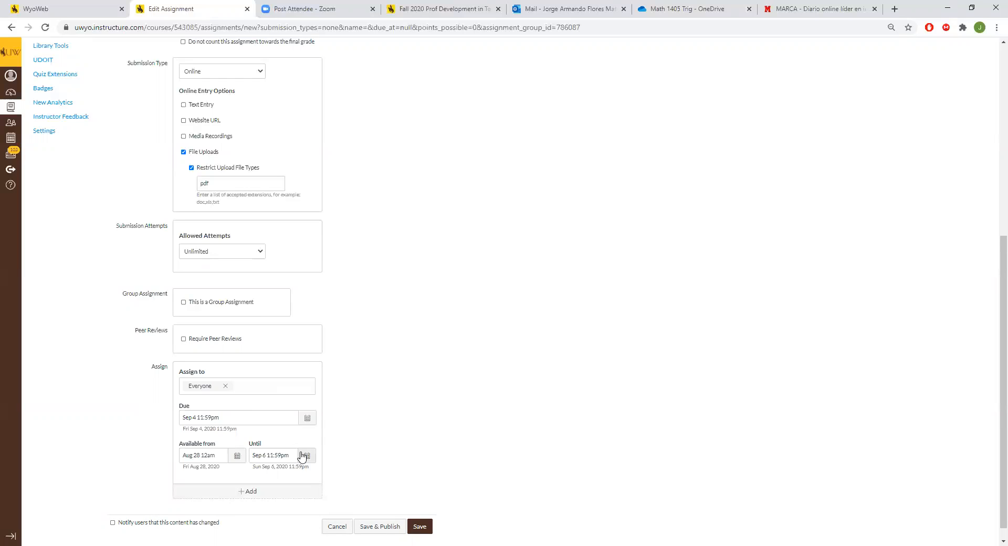
Step: Check the assignment's due date and time against its availability window
click(251, 419)
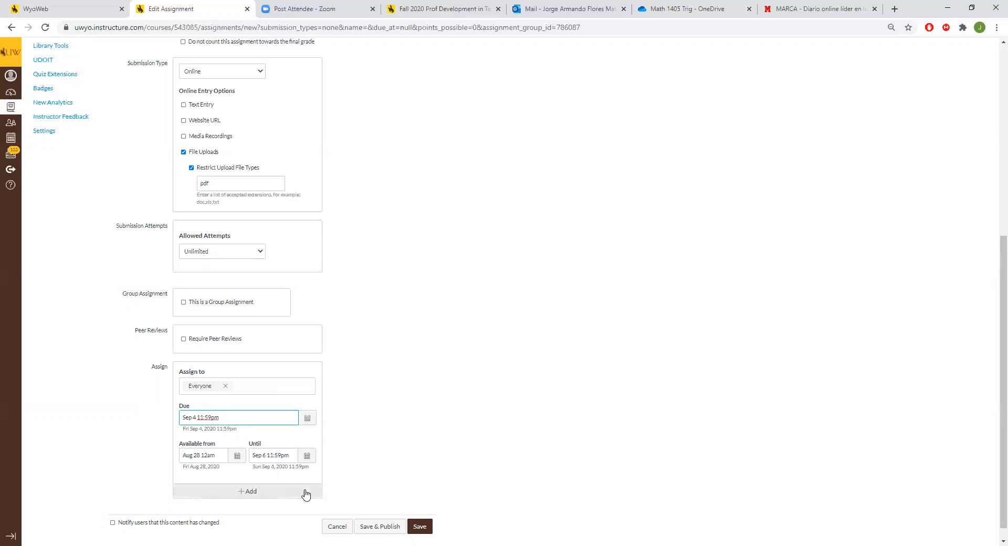
click(307, 456)
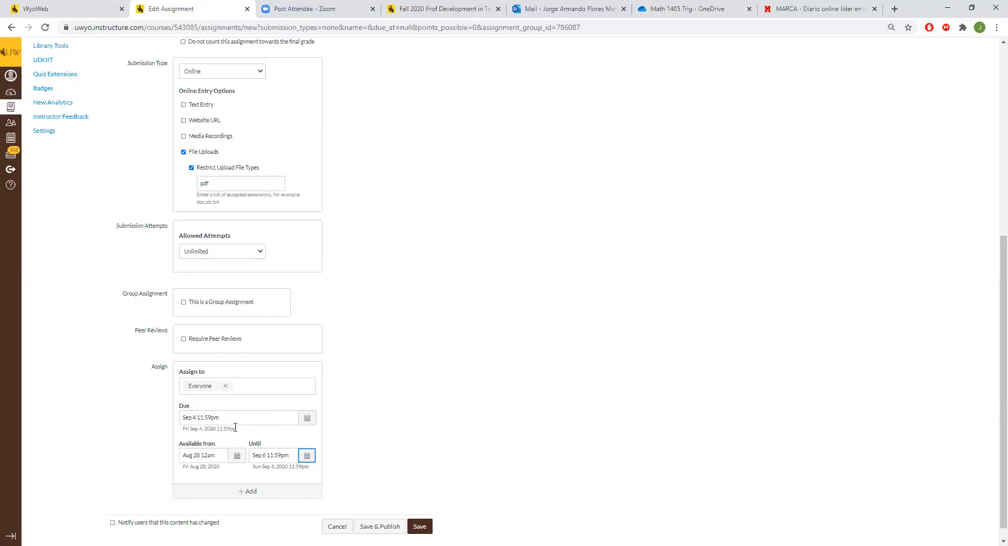
double_click(220, 419)
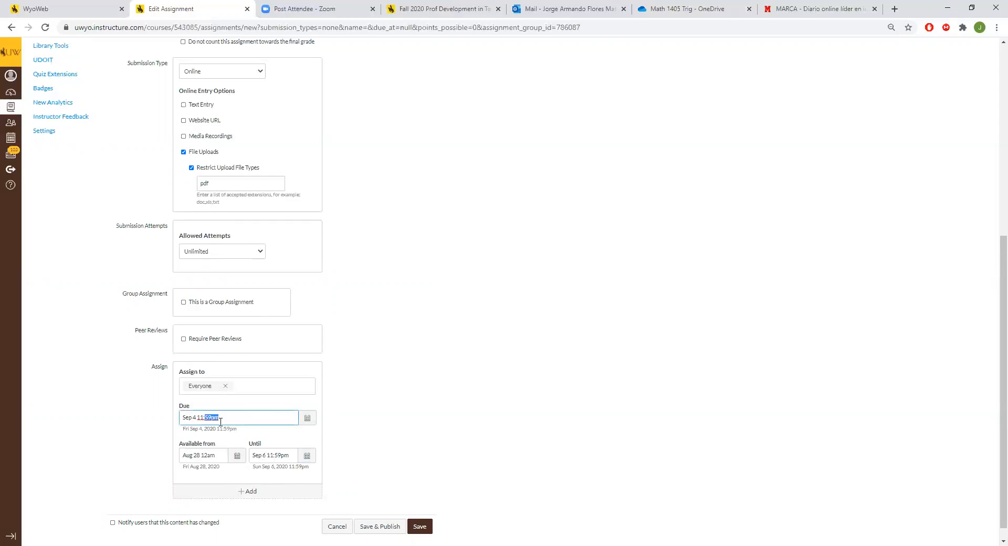
click(307, 417)
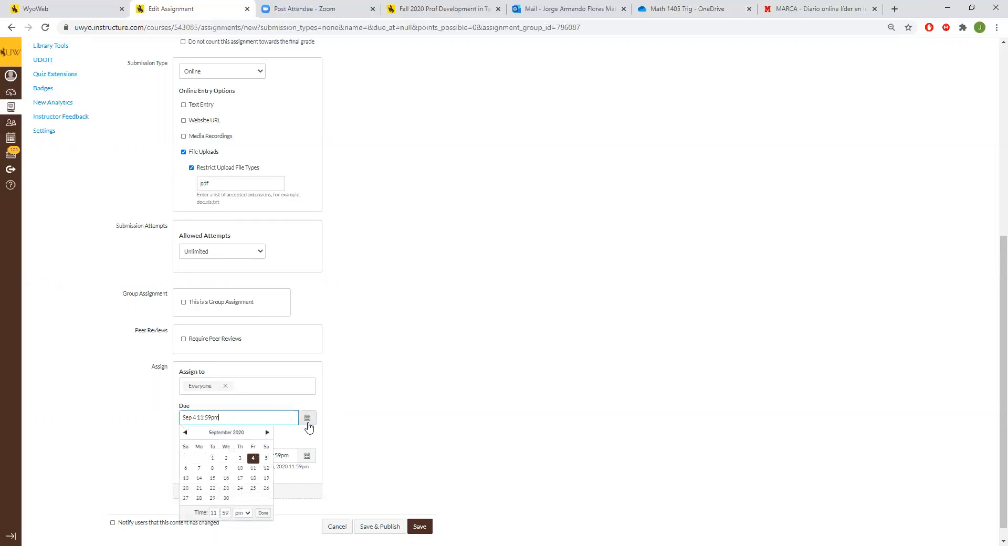
click(405, 431)
drag(220, 420, 200, 419)
click(234, 420)
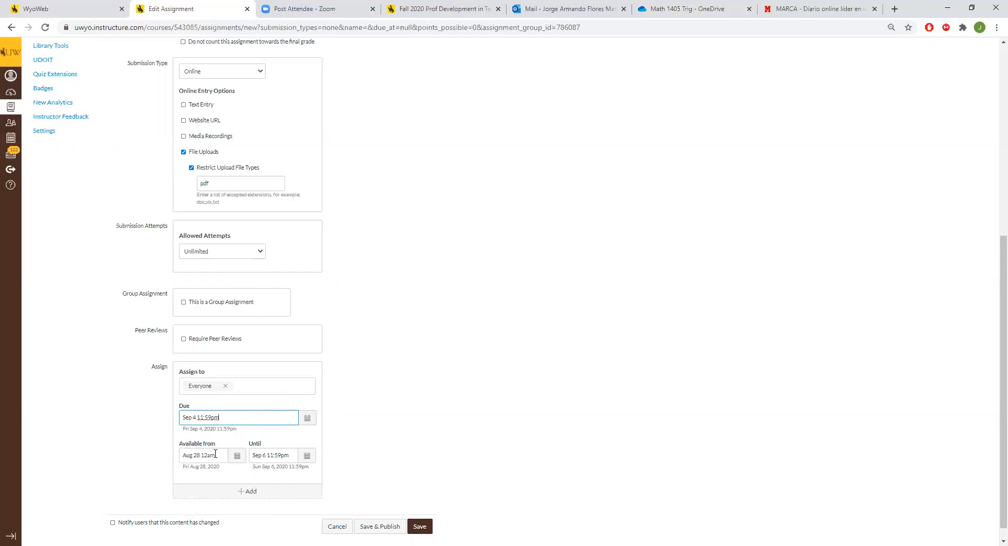
scroll(444, 407, down, 1)
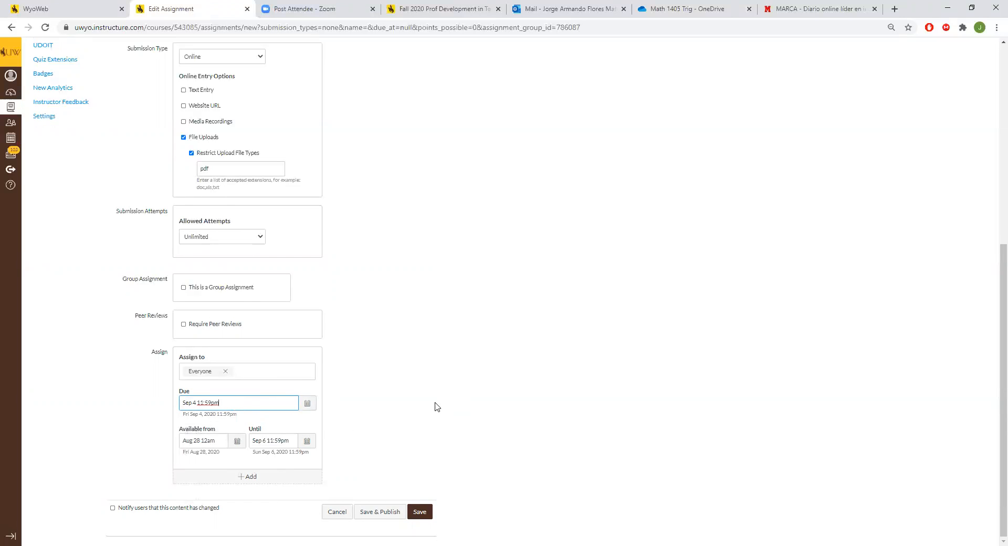
Step: Review the assignment's name, points, submission type and dates, and save and publish it
scroll(423, 428, up, 6)
click(164, 103)
scroll(200, 95, down, 2)
scroll(183, 73, up, 2)
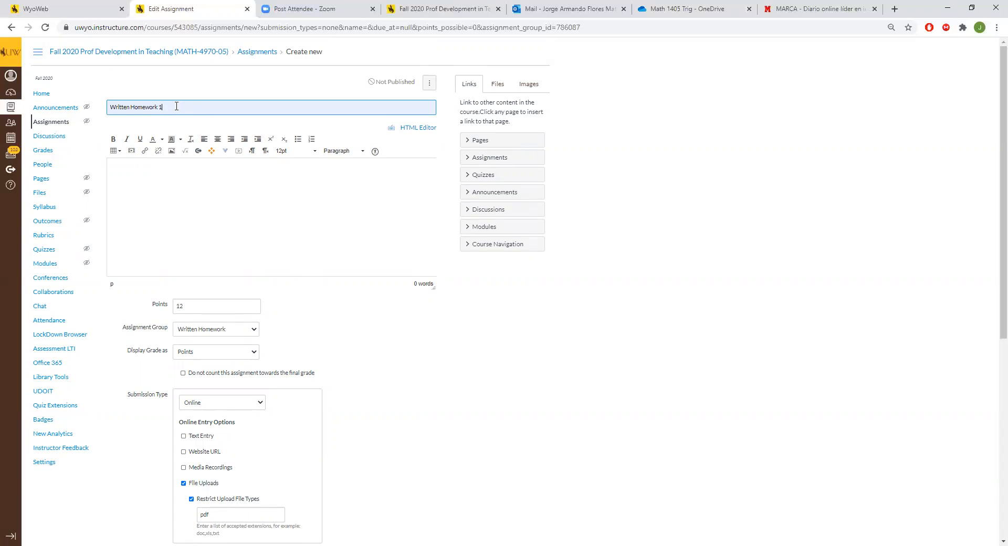
scroll(248, 220, down, 1)
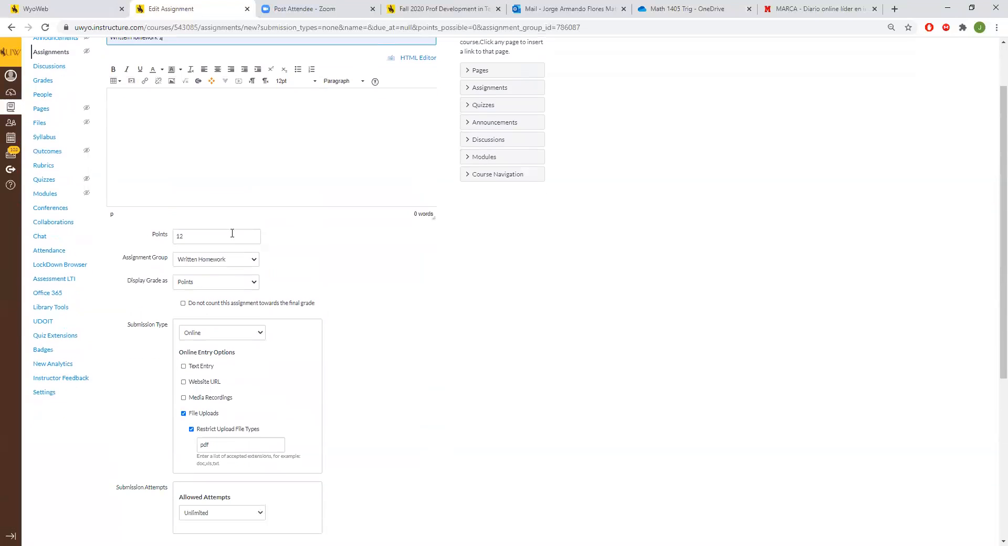
scroll(233, 231, down, 1)
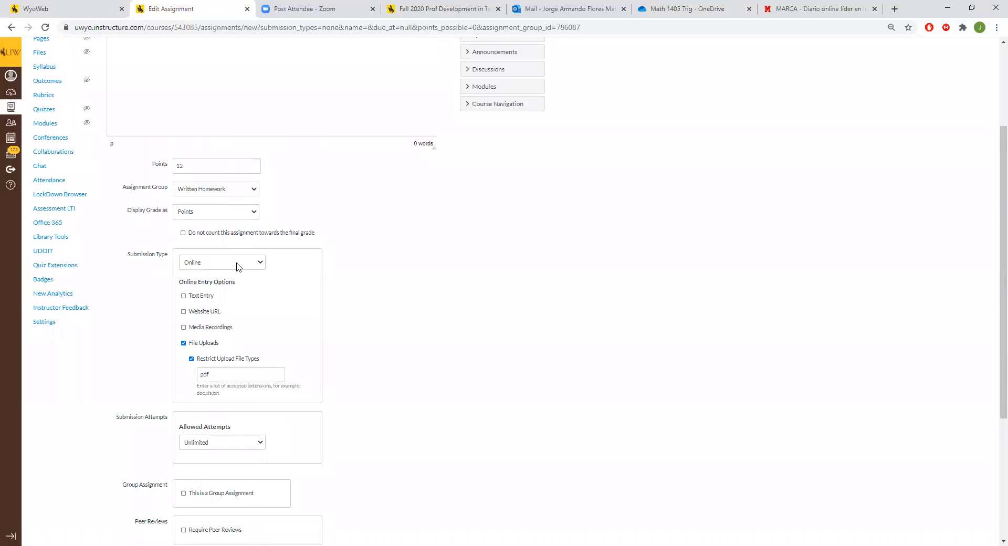
scroll(237, 266, down, 3)
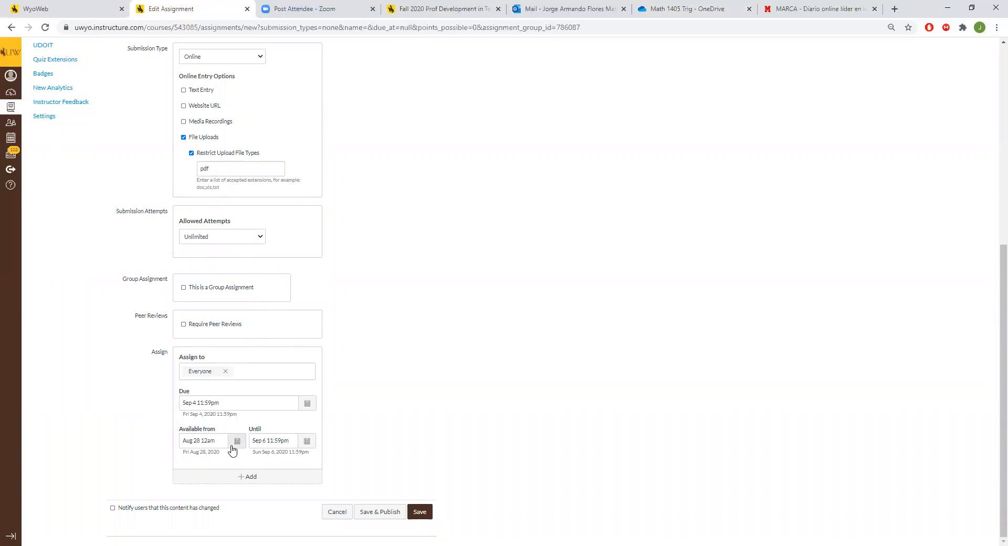
scroll(401, 416, up, 9)
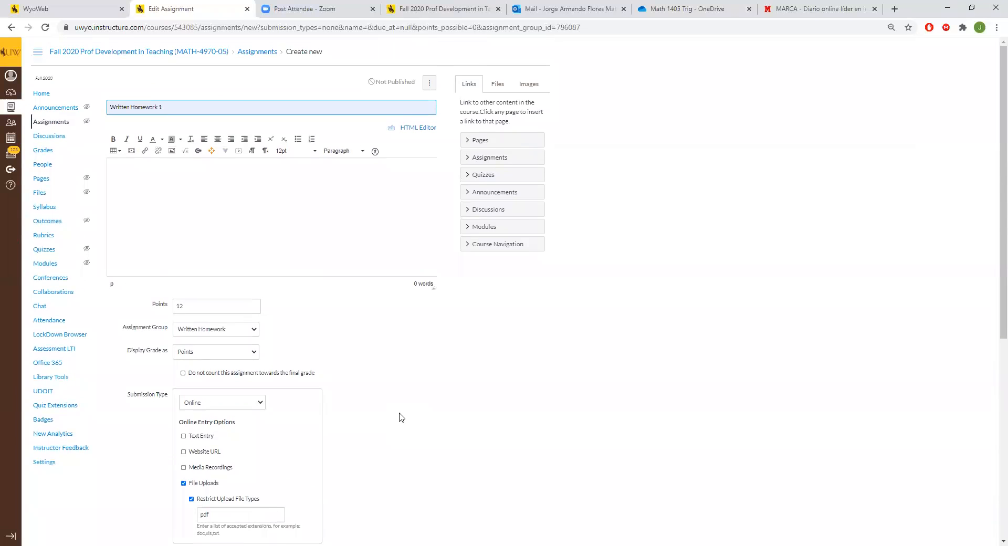
scroll(408, 417, down, 10)
click(387, 513)
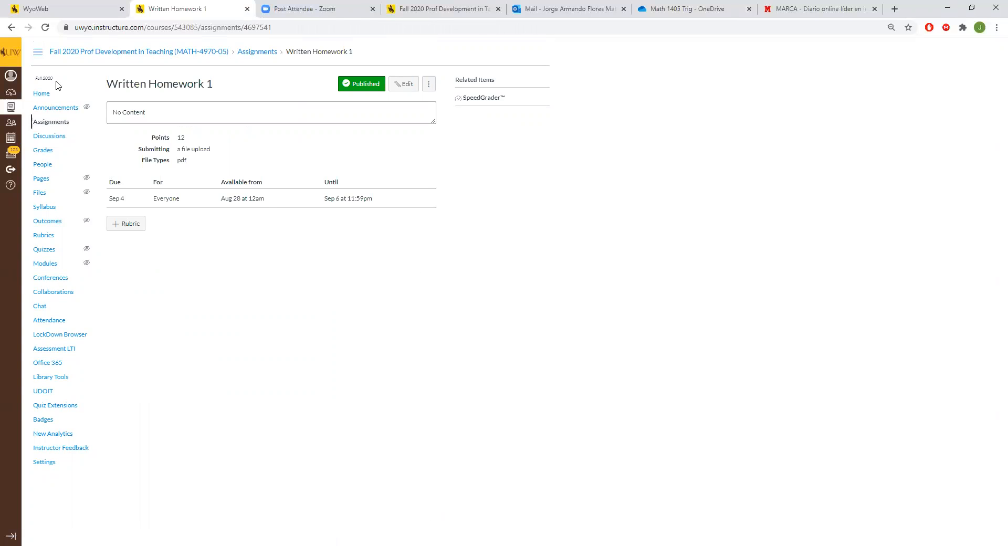
Step: Reopen Written Homework 1 for editing from the assignment list with the full set of options, and save it
click(50, 123)
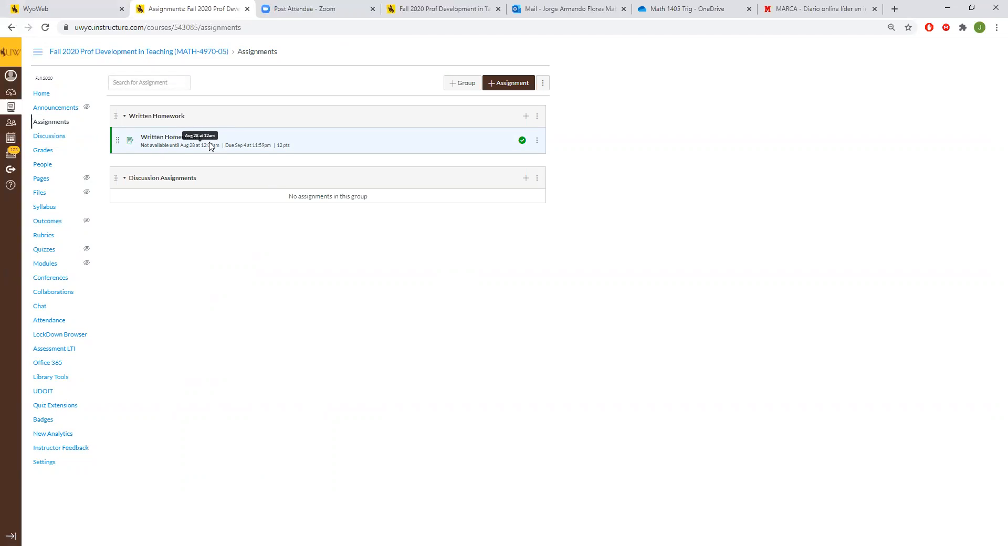
click(538, 144)
click(504, 159)
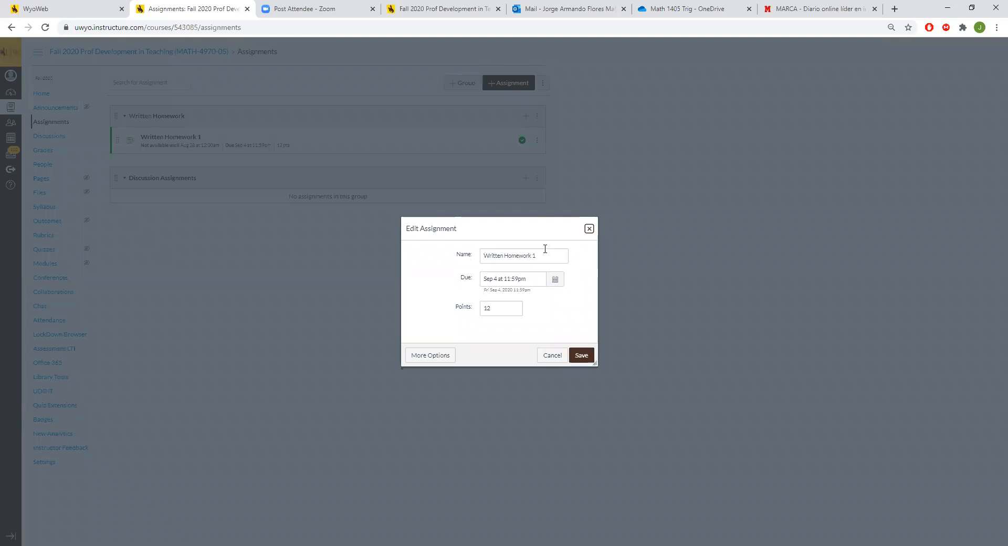
click(428, 359)
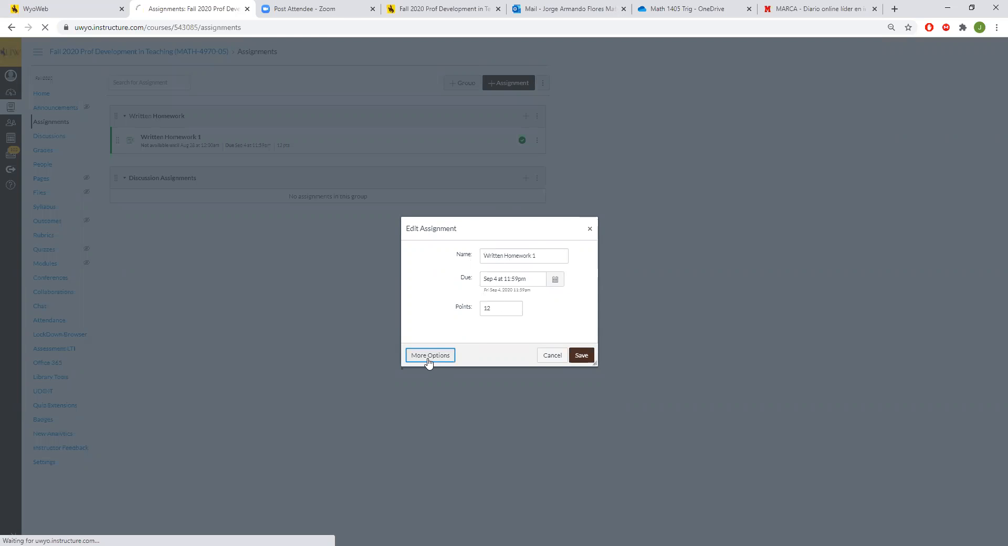
scroll(315, 321, down, 5)
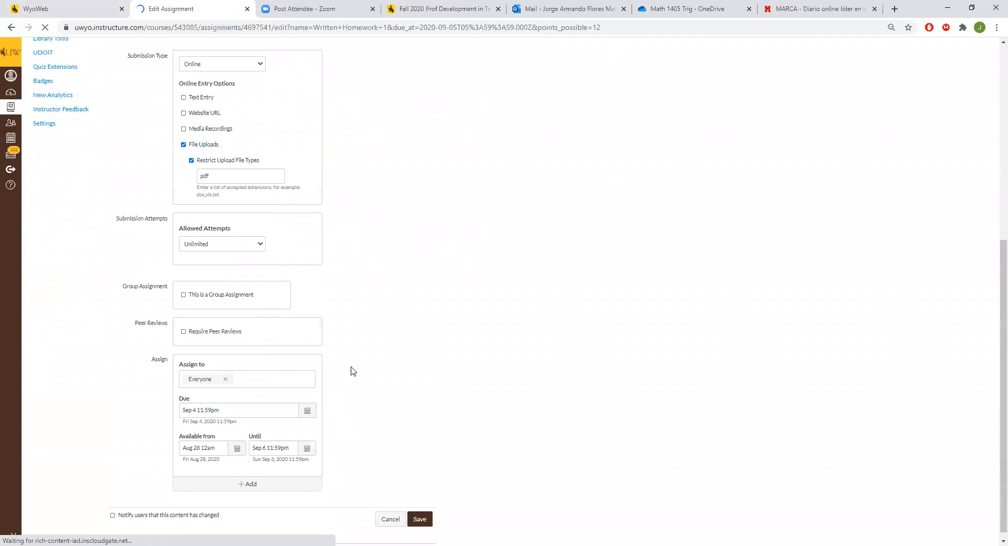
click(415, 512)
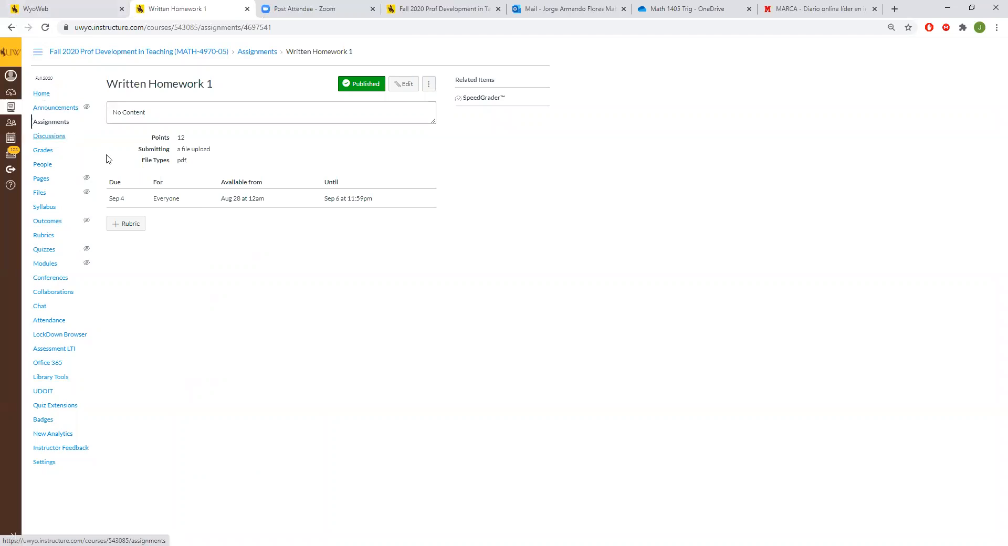
Step: Go to the course home page, enter Student View and check the student's Assignments and Grades pages
click(51, 97)
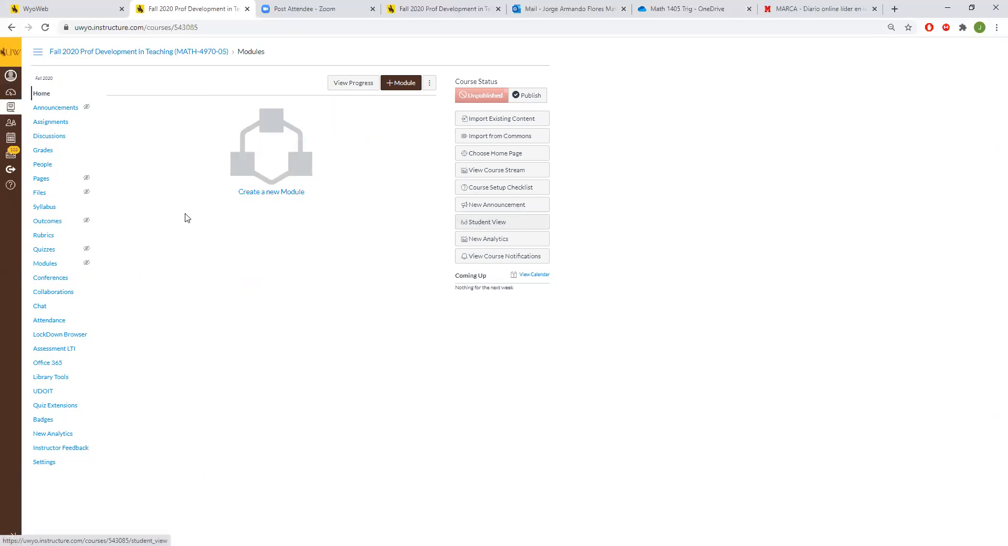
click(509, 223)
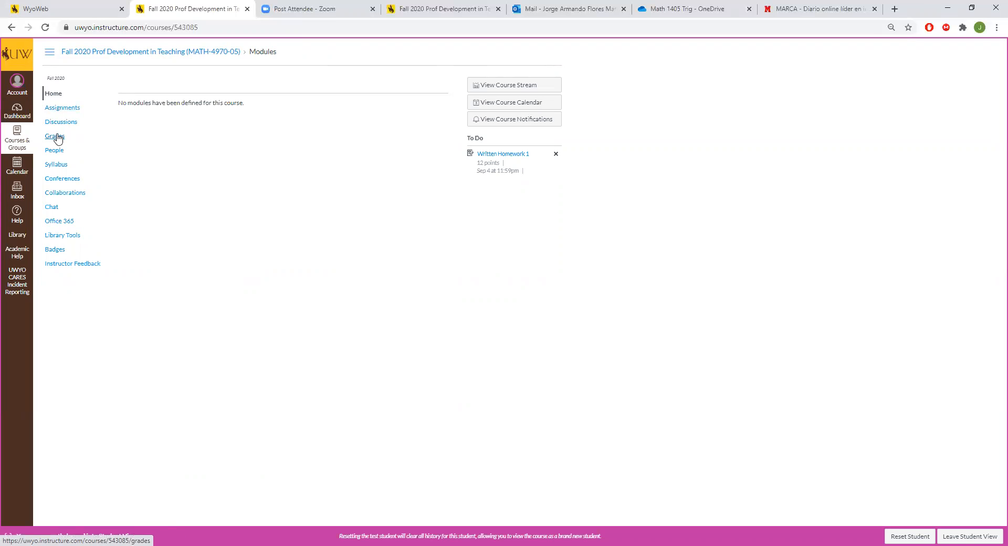
click(77, 108)
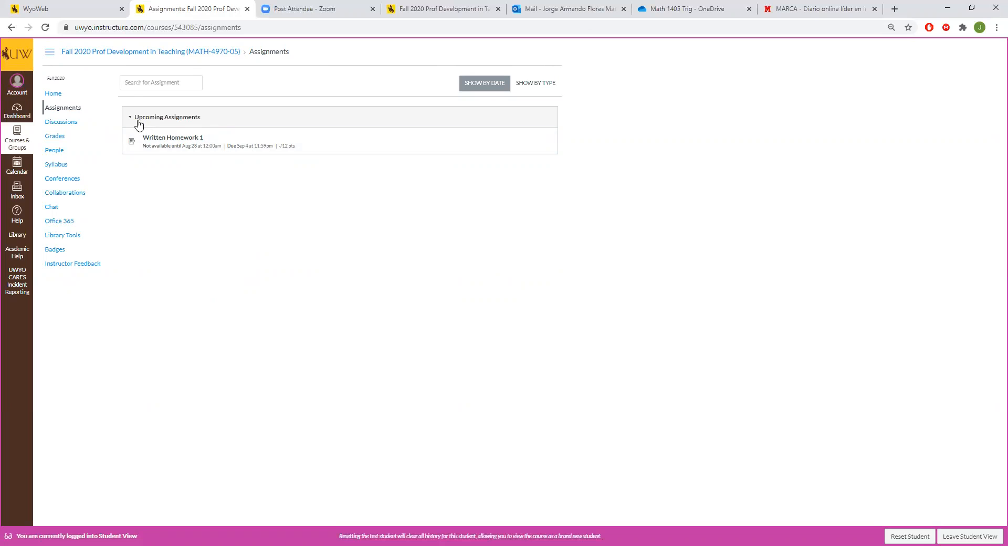
click(68, 138)
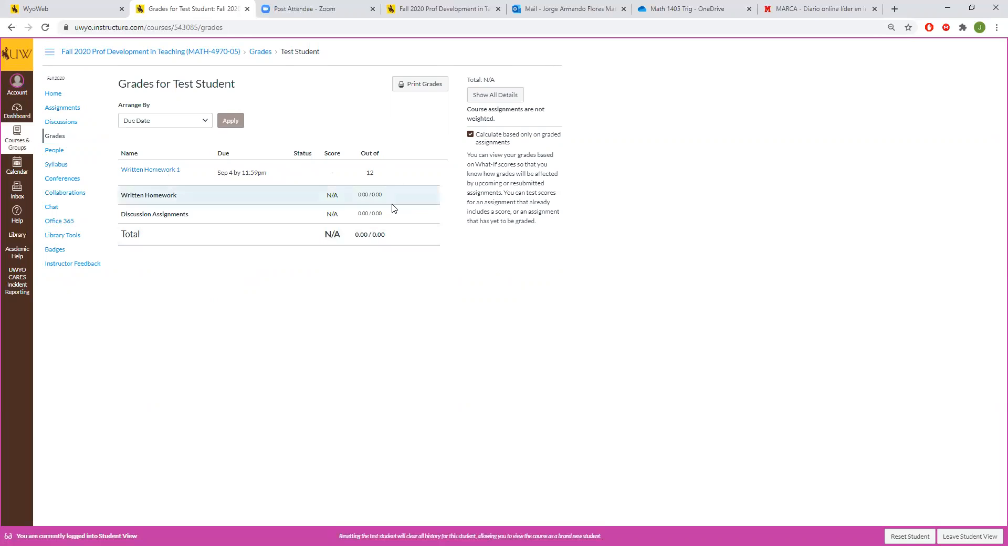
Step: Leave Student View and return to the home page of the Fall 2020 Prof Development in Teaching course
click(987, 535)
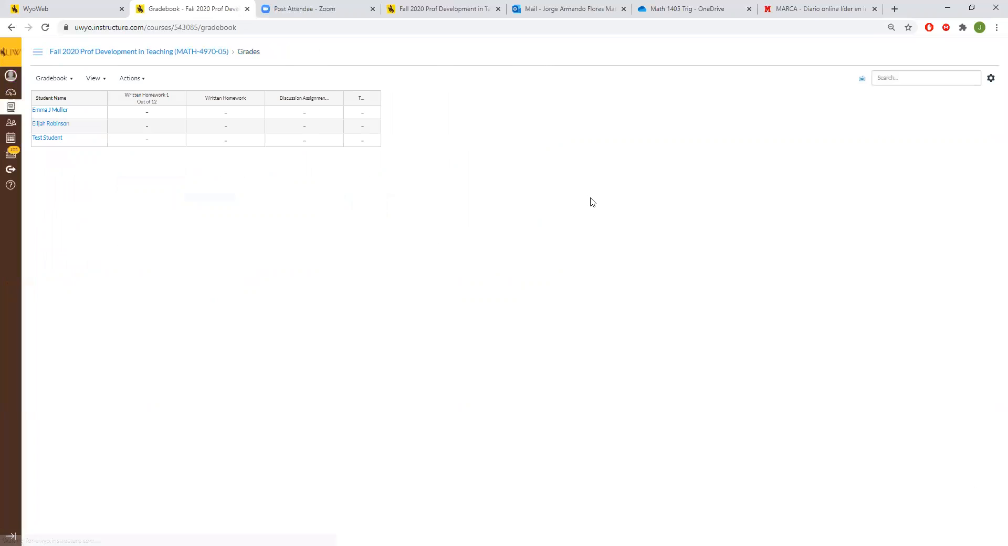
click(72, 57)
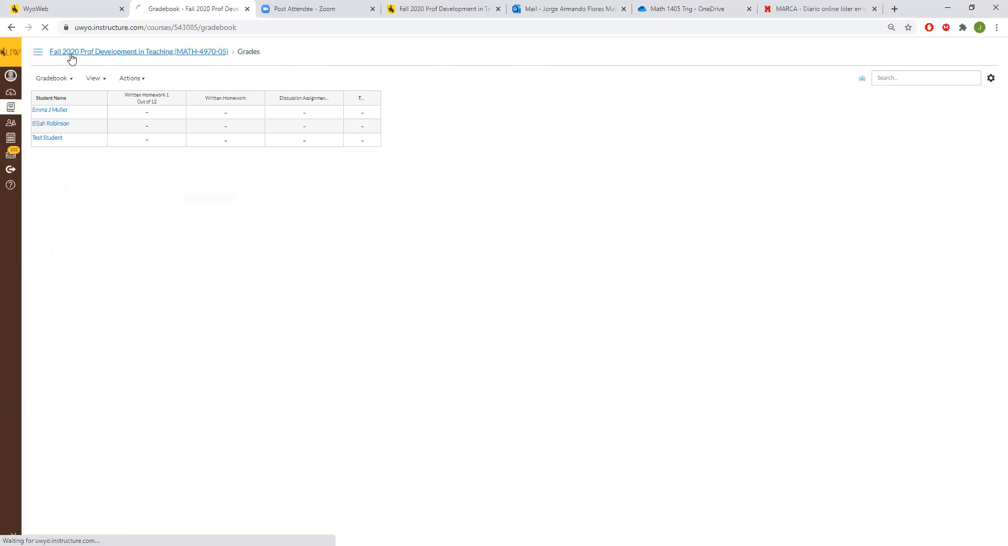
click(192, 55)
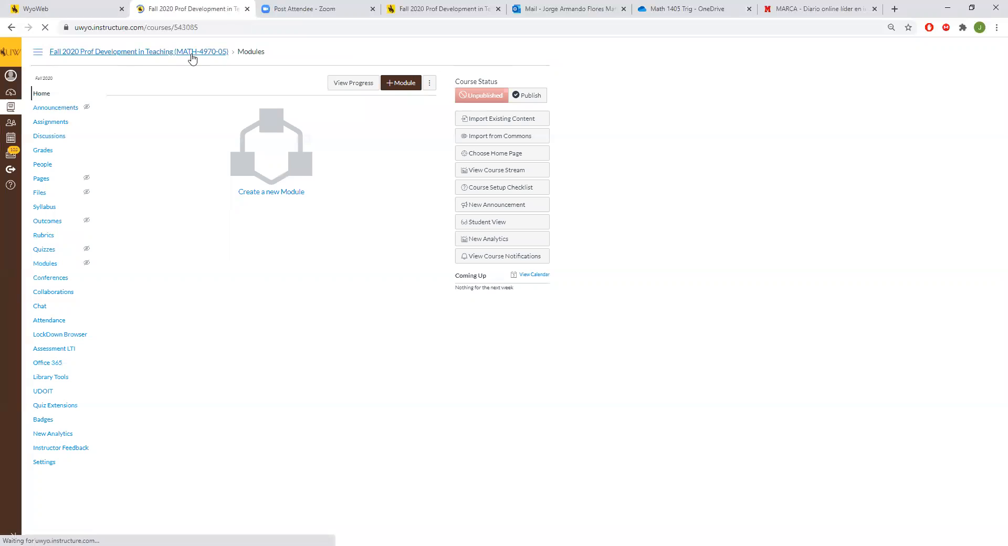